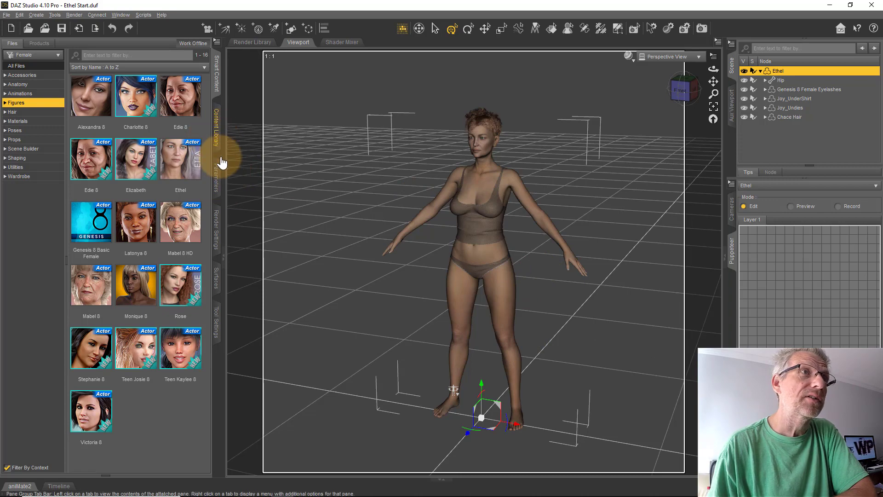
# - Open the Soul Reflections light presets folder within Soul Reflections Vol 1 in the content library and expand its subfolders
pyautogui.click(215, 129)
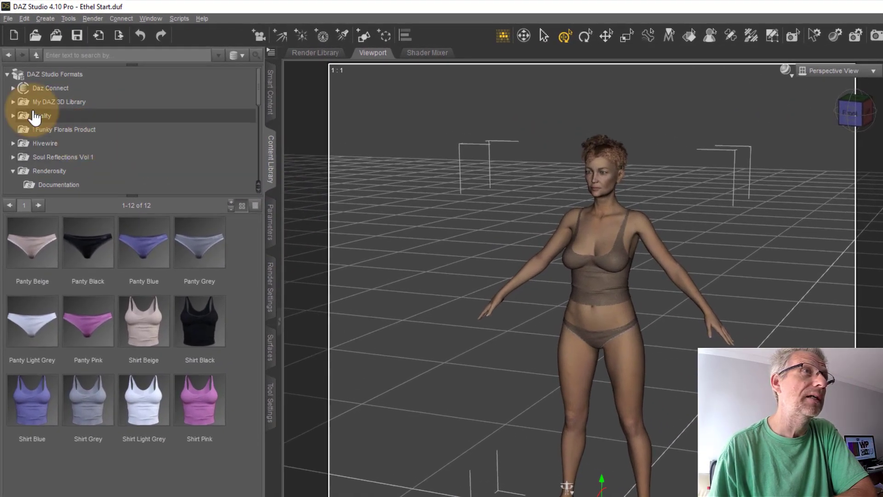
pyautogui.click(14, 102)
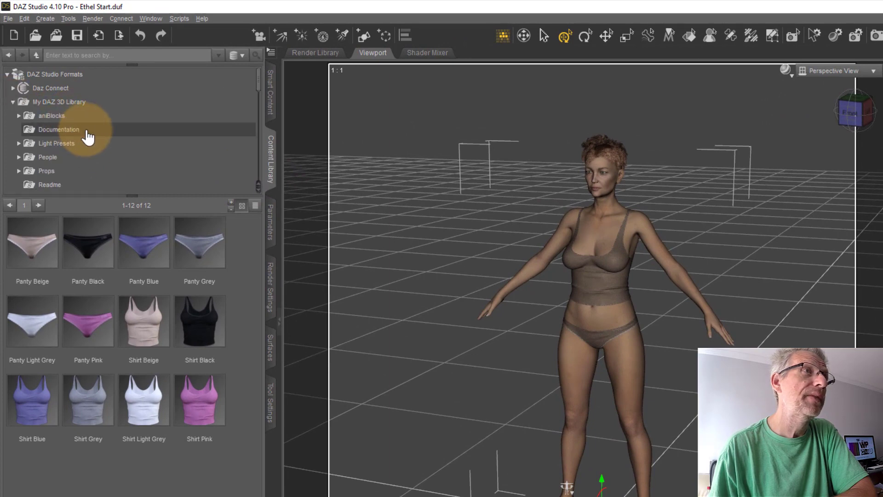
pyautogui.scroll(-1, 64, 133)
pyautogui.click(19, 107)
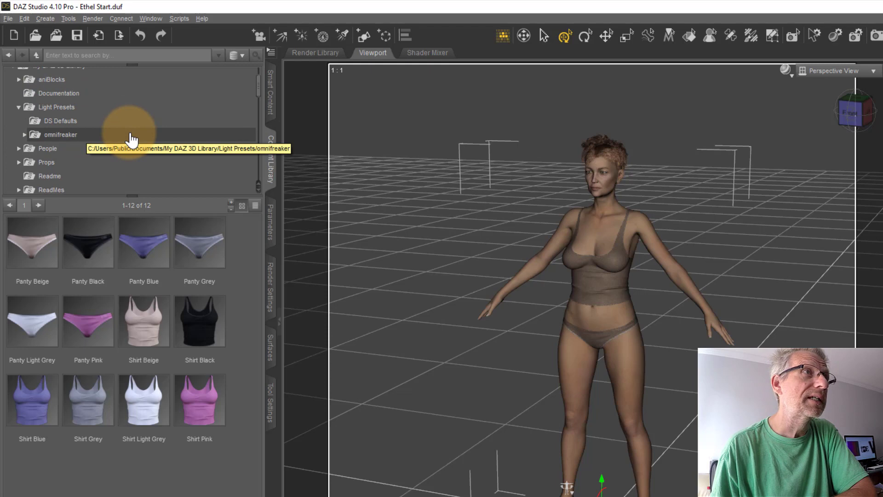
pyautogui.scroll(-10, 131, 138)
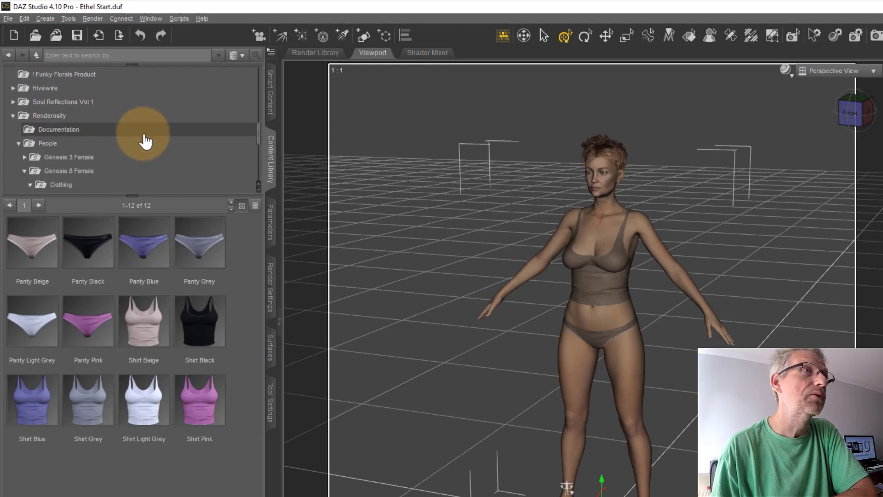
pyautogui.click(10, 118)
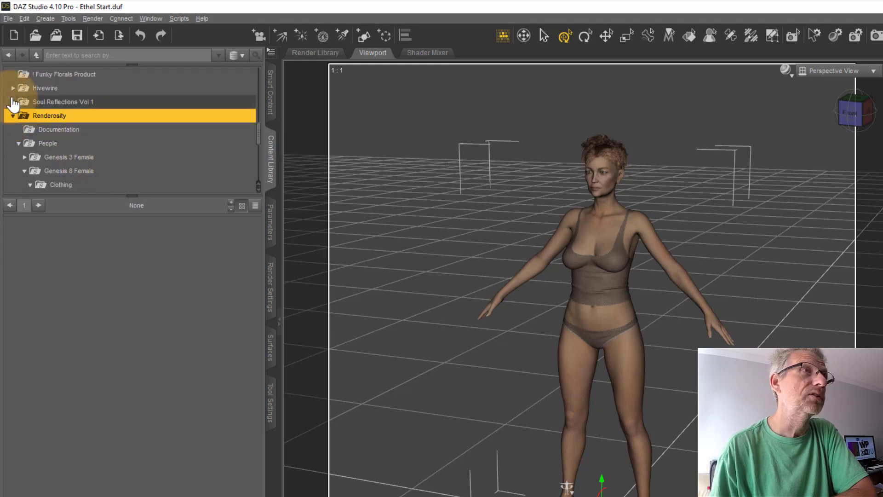
pyautogui.click(12, 103)
pyautogui.click(19, 131)
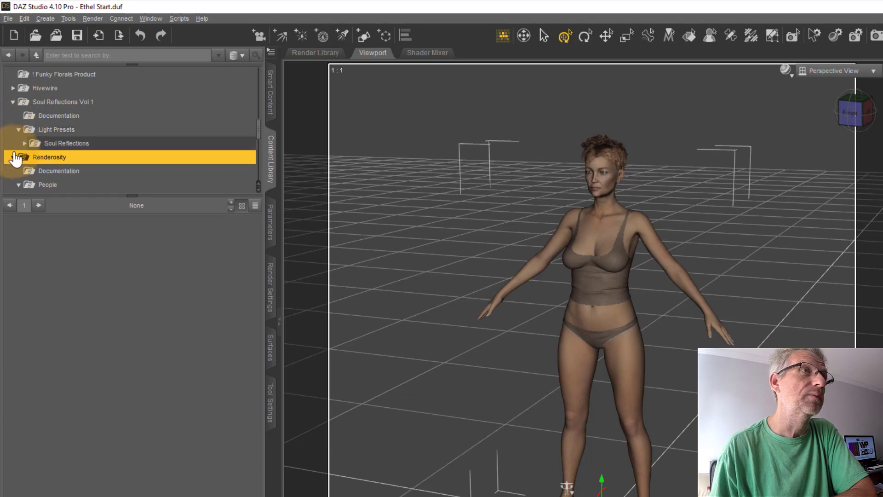
pyautogui.click(12, 157)
pyautogui.click(75, 145)
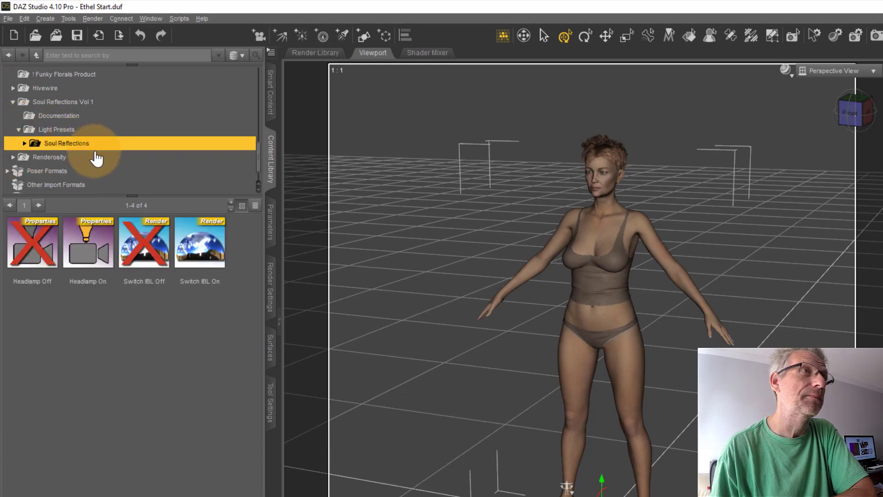
pyautogui.doubleClick(113, 144)
pyautogui.scroll(-1, 114, 144)
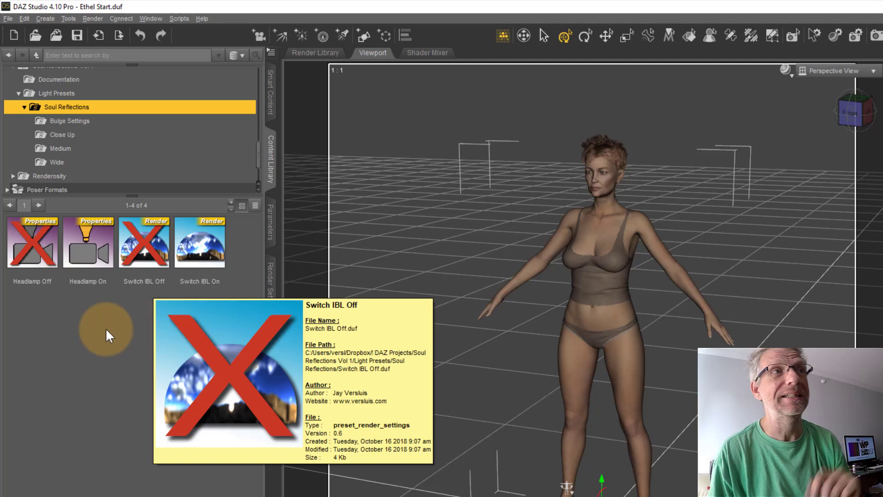
# - Examine the headlamp and IBL presets and the contents of the Bulge Settings, Close Up and Wide folders in Soul Reflections
pyautogui.moveTo(44, 258)
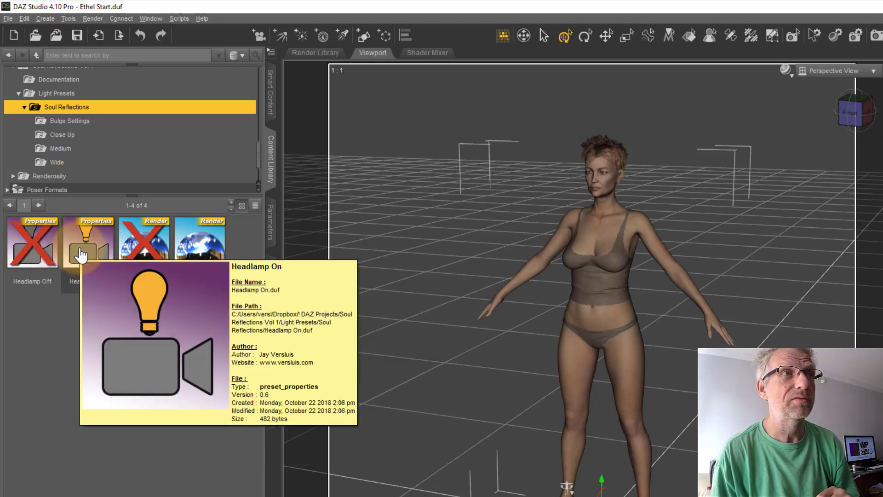
pyautogui.moveTo(157, 252)
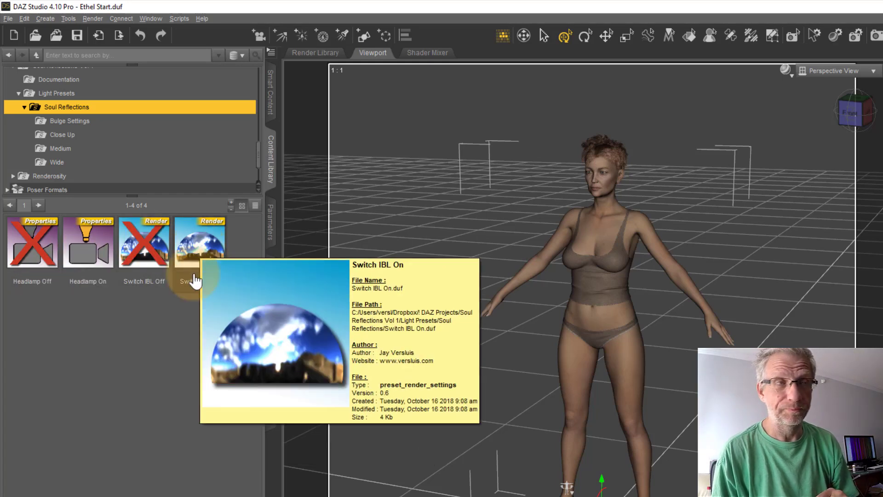
pyautogui.click(74, 122)
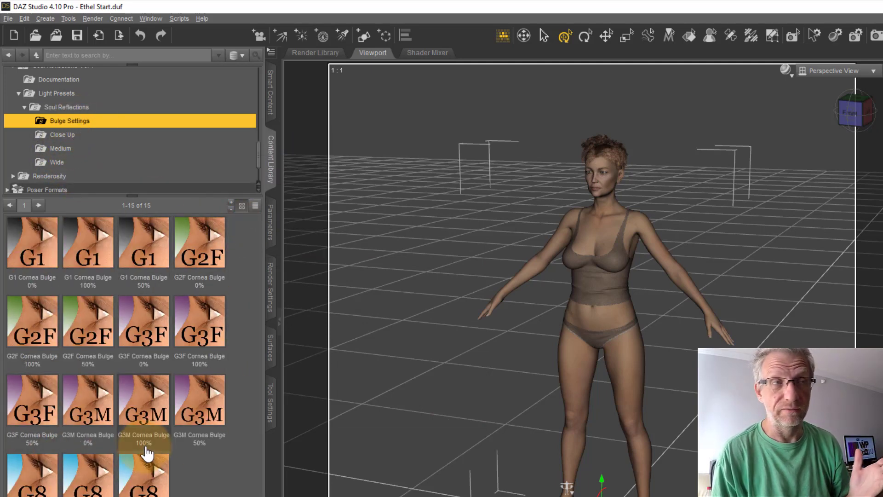
pyautogui.moveTo(144, 441)
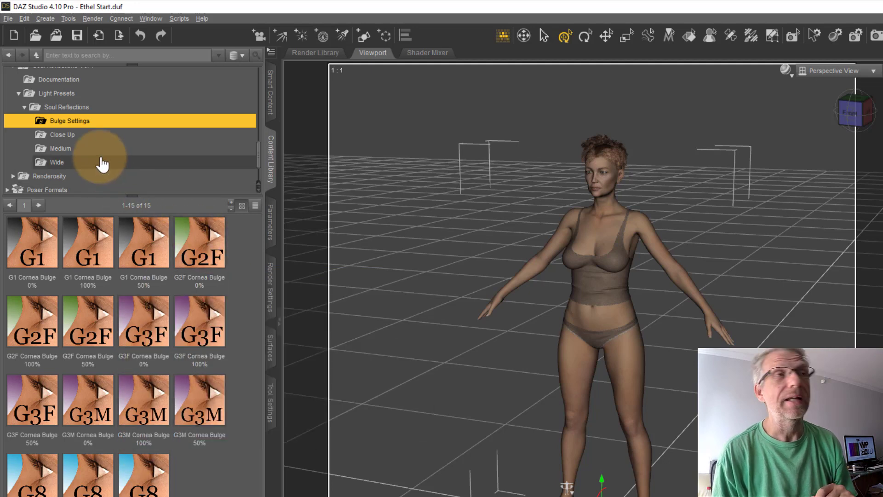
pyautogui.click(85, 137)
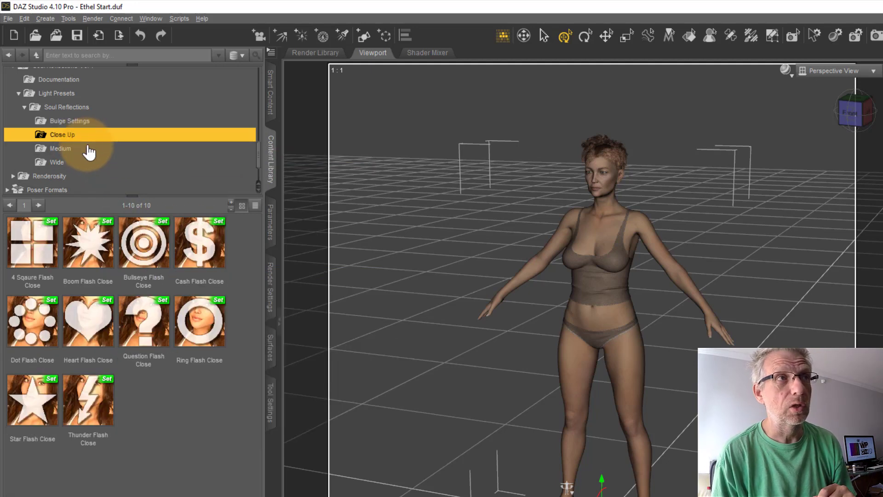
pyautogui.click(87, 149)
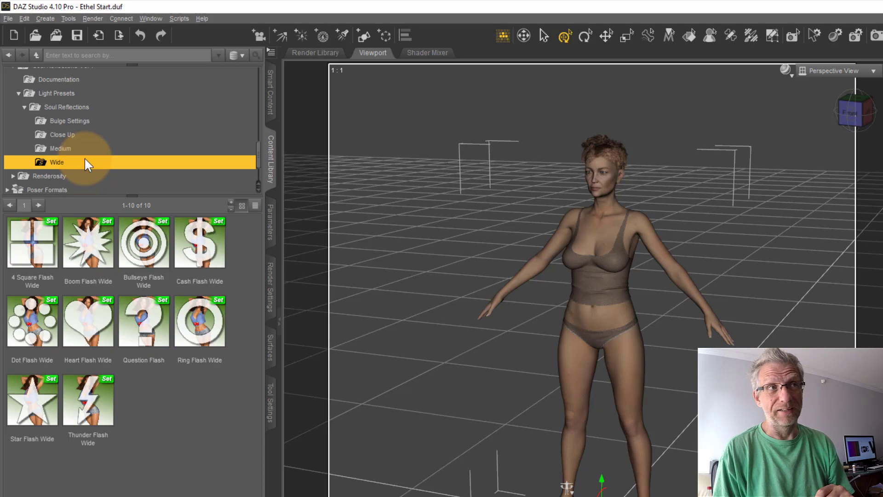
pyautogui.click(74, 136)
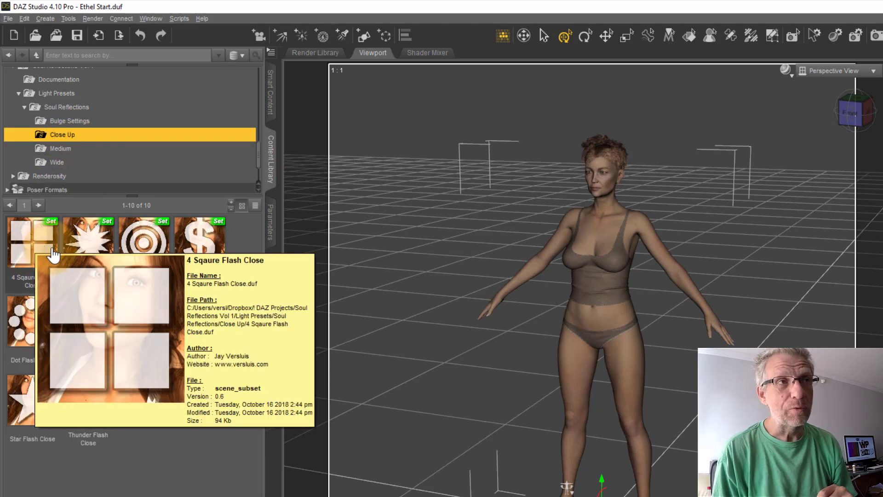
pyautogui.click(159, 414)
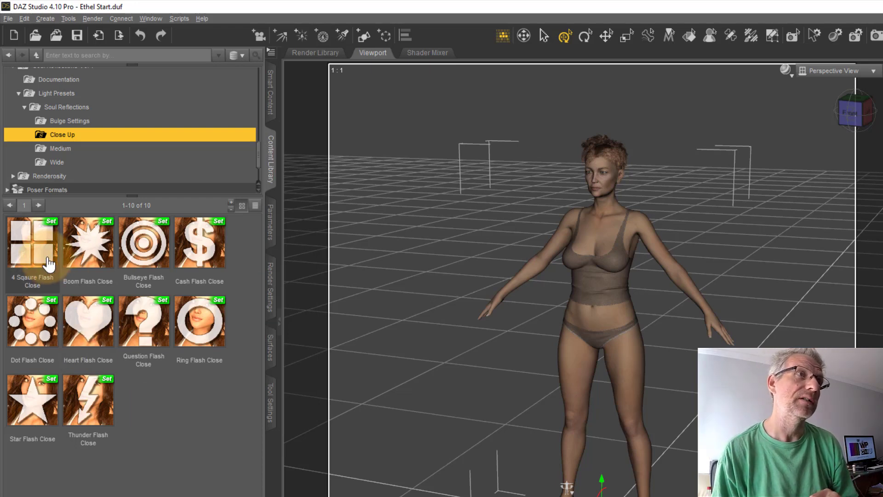
pyautogui.moveTo(88, 252)
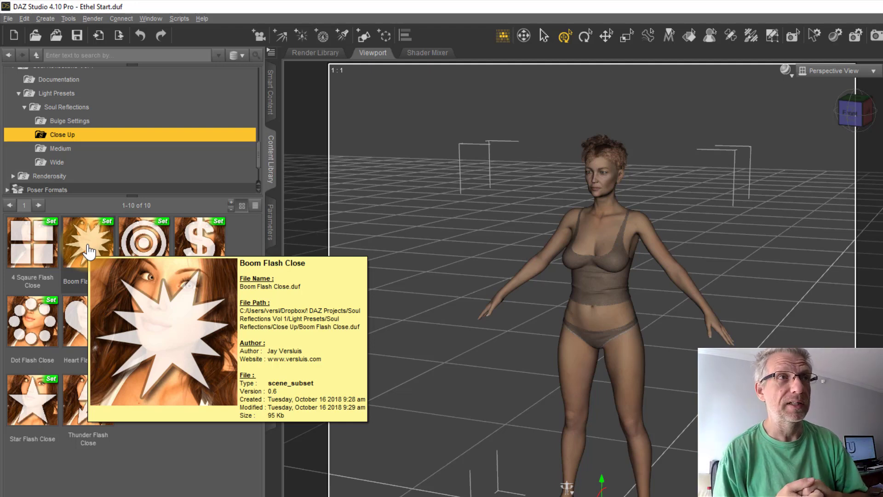
pyautogui.click(80, 121)
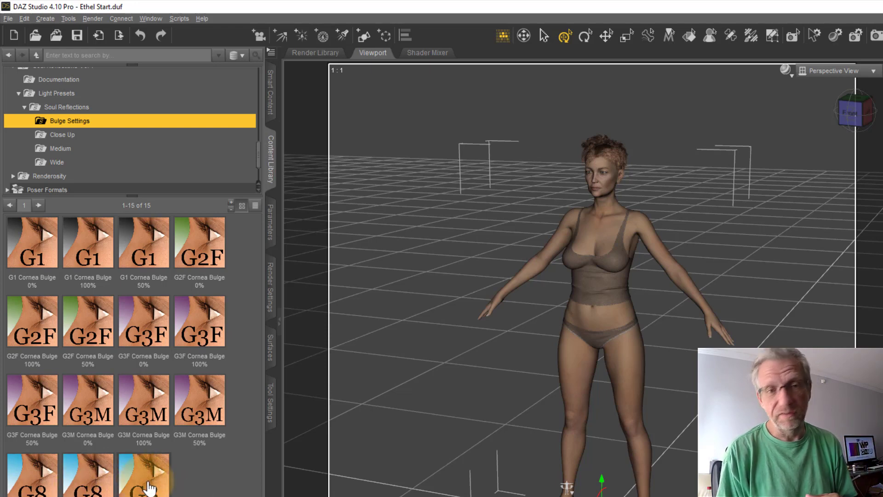
pyautogui.moveTo(152, 488)
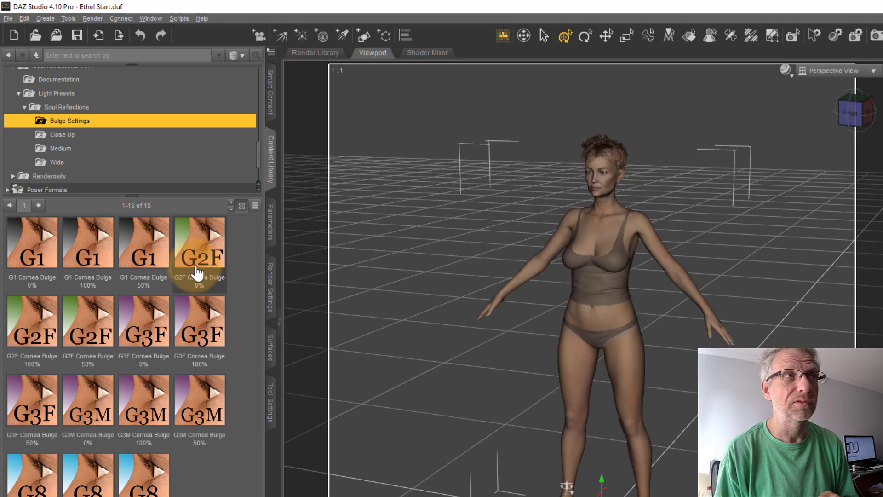
# - Load the Cash Flash Close set from the Close Up folder into the scene
pyautogui.click(108, 135)
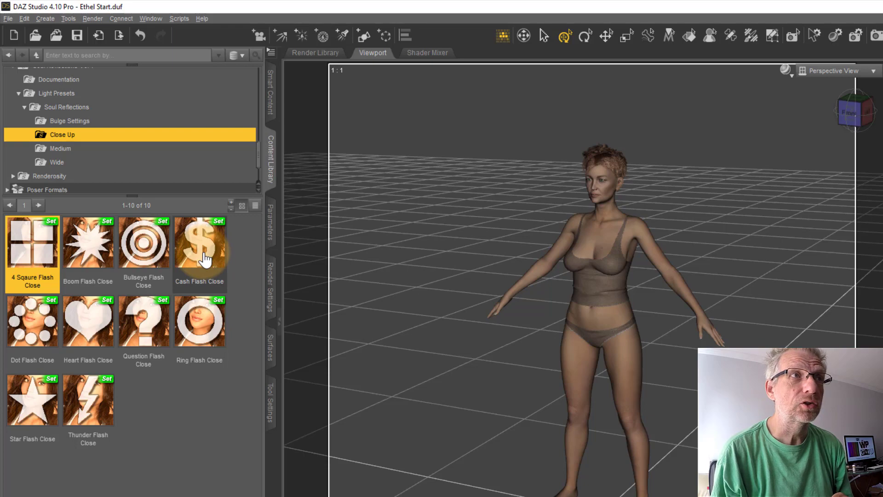
pyautogui.doubleClick(206, 260)
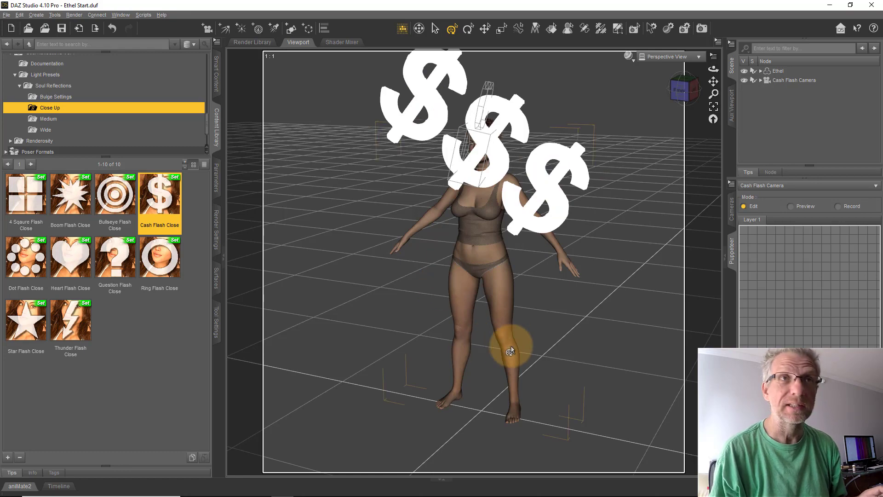
pyautogui.keyDown('alt'); pyautogui.moveTo(537, 249); pyautogui.dragTo(537, 203); pyautogui.keyUp('alt')
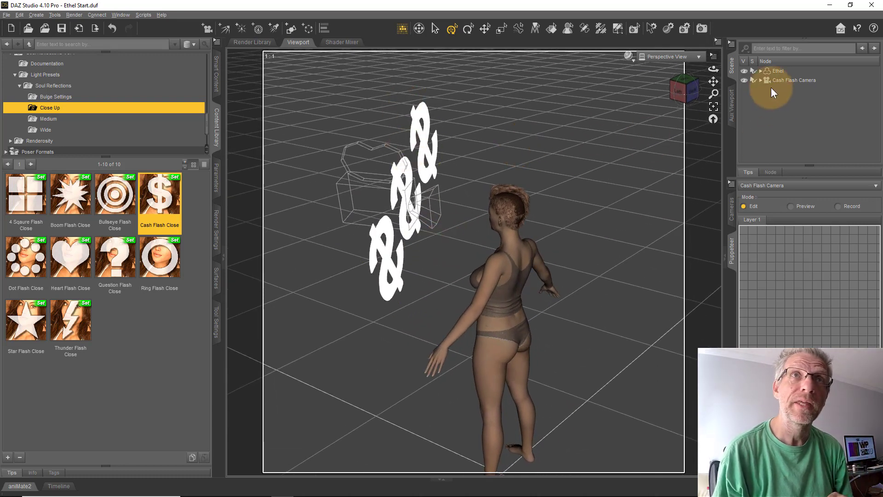
# - Inspect the Dollar Signs parented to the Cash Flash Camera, select the camera, and look through it in the viewport
pyautogui.click(761, 80)
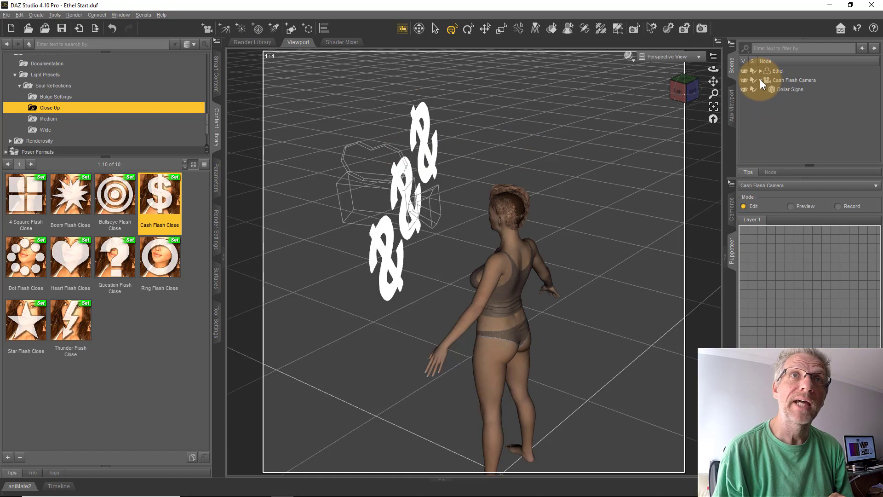
pyautogui.click(791, 90)
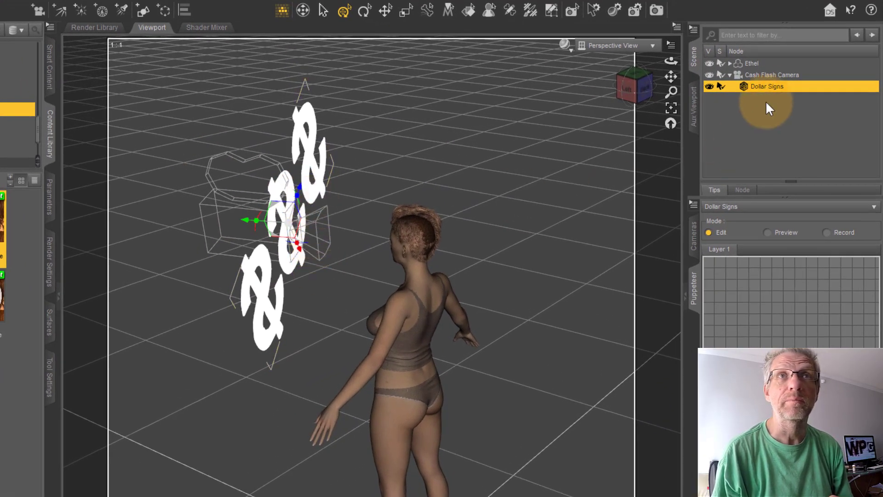
pyautogui.click(779, 75)
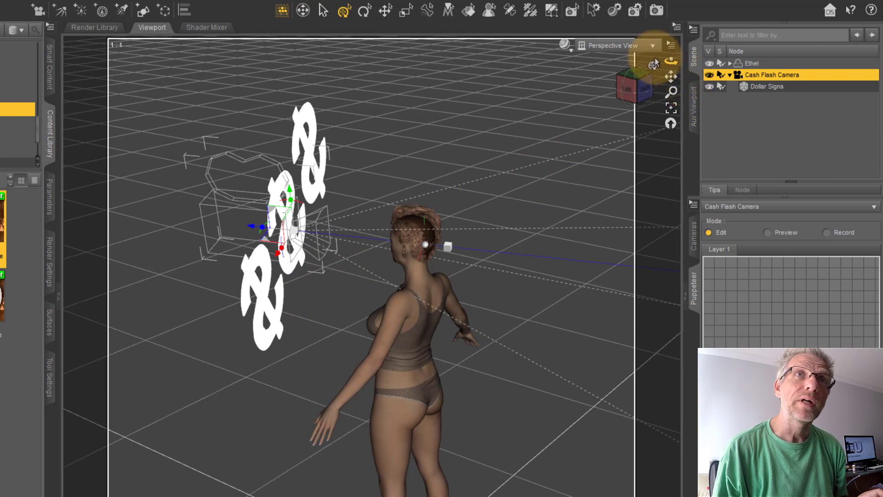
pyautogui.click(653, 46)
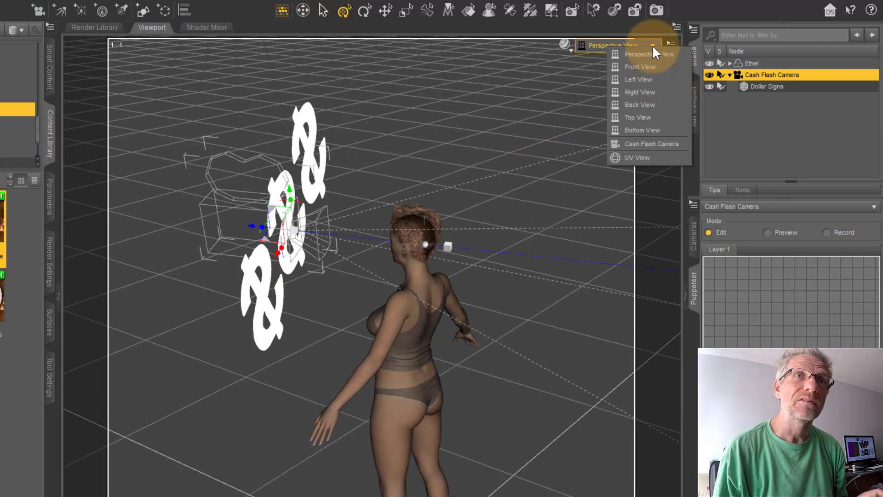
pyautogui.click(652, 144)
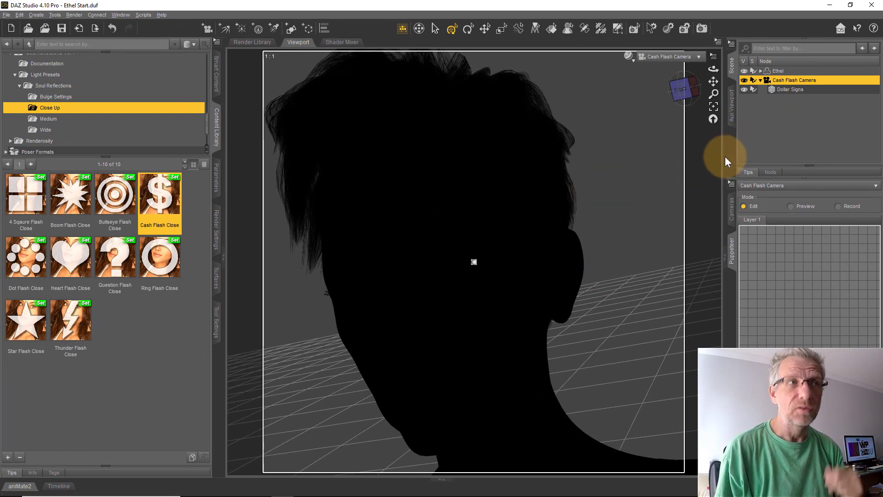
# - Apply the Soul Reflections Headlamp On preset to the Cash Flash Camera and reframe the figure's face in its view
pyautogui.click(64, 86)
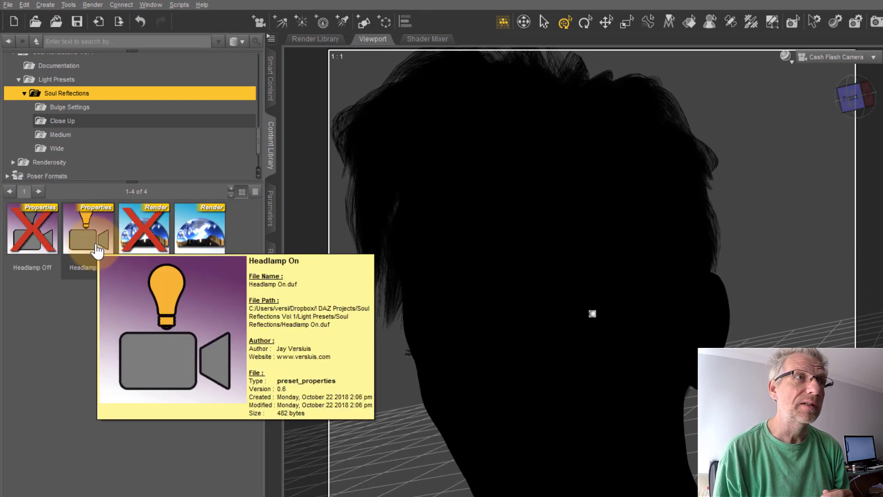
pyautogui.doubleClick(97, 251)
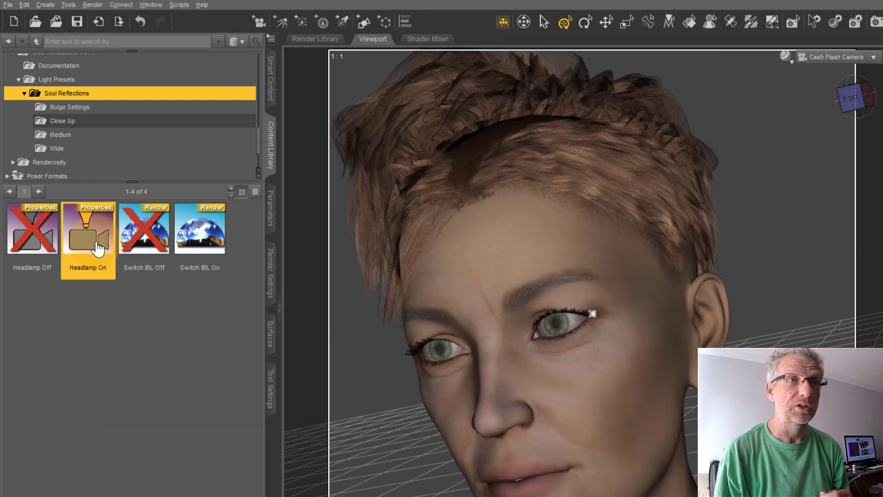
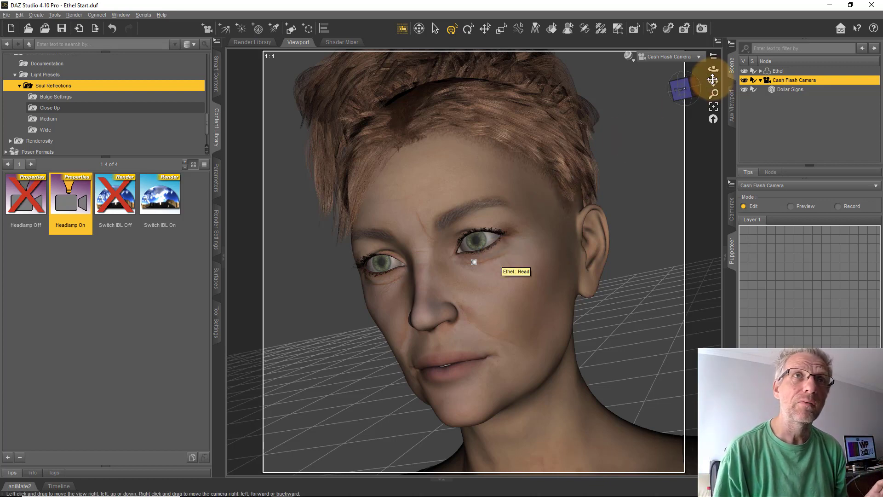
pyautogui.moveTo(495, 295); pyautogui.dragTo(475, 241)
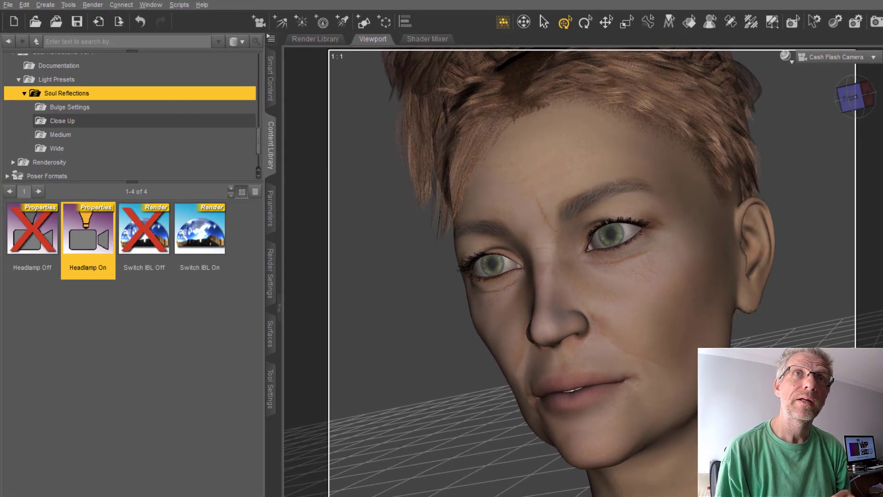
# - Select Ethel's head and show the Expressions group of its pose control parameters
pyautogui.rightClick(508, 150)
pyautogui.click(694, 191)
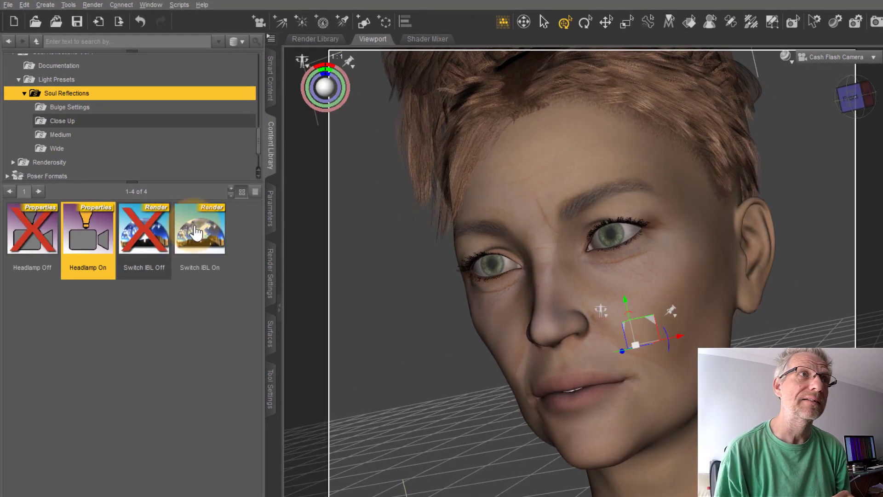
pyautogui.click(271, 205)
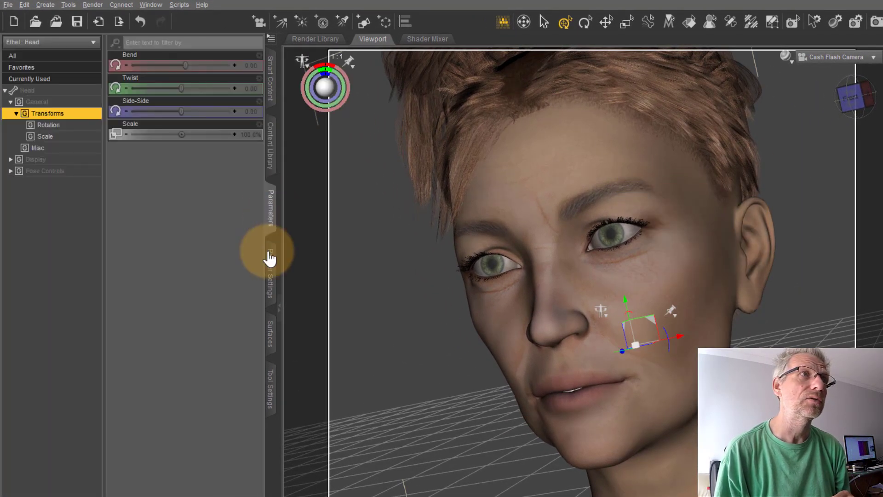
pyautogui.click(13, 173)
pyautogui.click(10, 170)
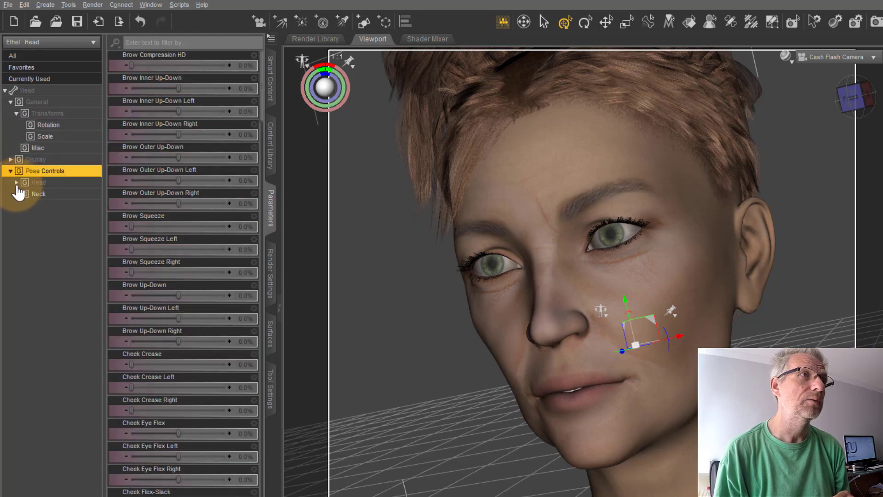
pyautogui.click(16, 183)
pyautogui.click(65, 218)
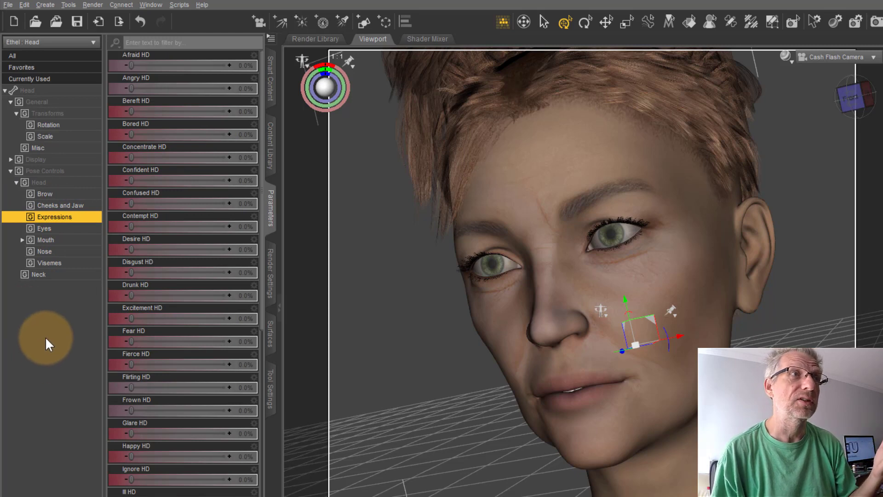
# - Give Ethel a broad smile by raising her Excitement HD and Happy HD expressions
pyautogui.moveTo(132, 314); pyautogui.dragTo(184, 318)
pyautogui.moveTo(134, 456); pyautogui.dragTo(178, 449)
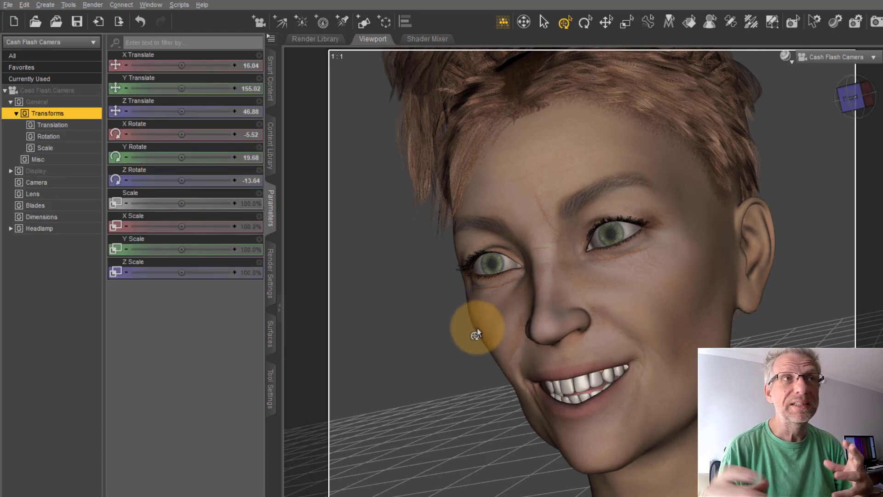
# - Apply the Soul Reflections Headlamp Off preset to the Cash Flash Camera and look over the Switch IBL presets
pyautogui.click(269, 157)
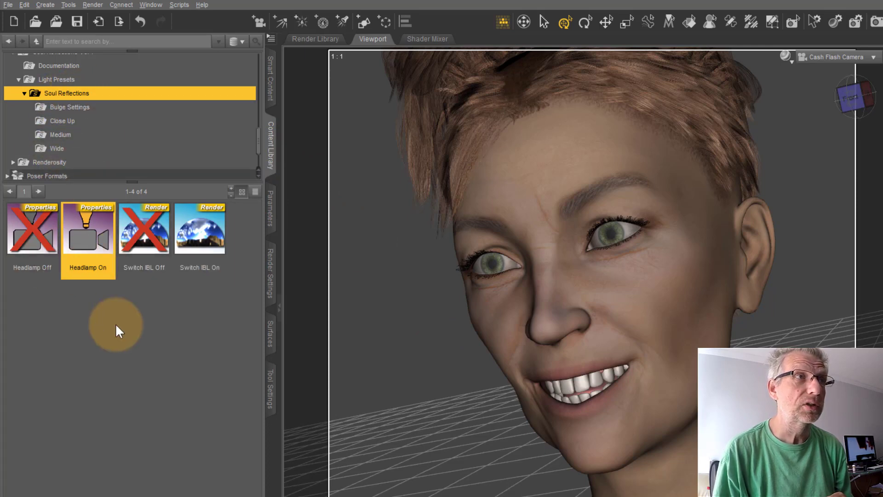
pyautogui.doubleClick(31, 233)
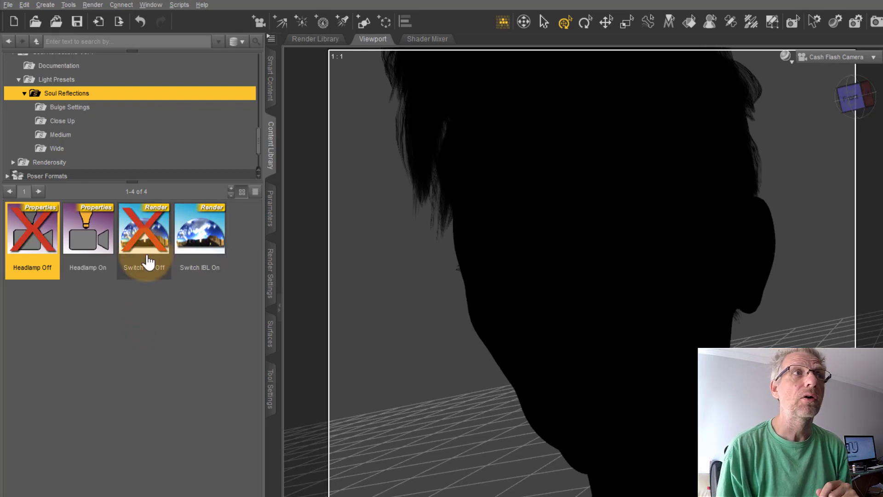
pyautogui.moveTo(202, 242)
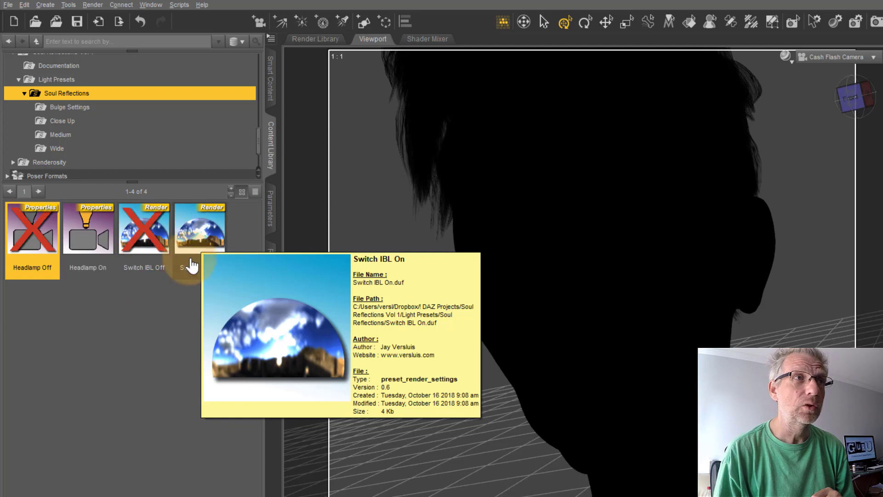
pyautogui.click(148, 308)
pyautogui.click(146, 245)
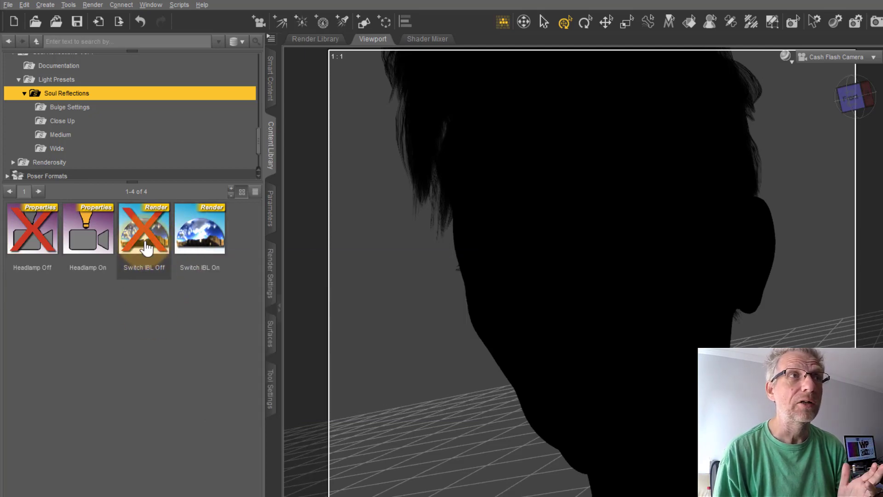
pyautogui.click(95, 352)
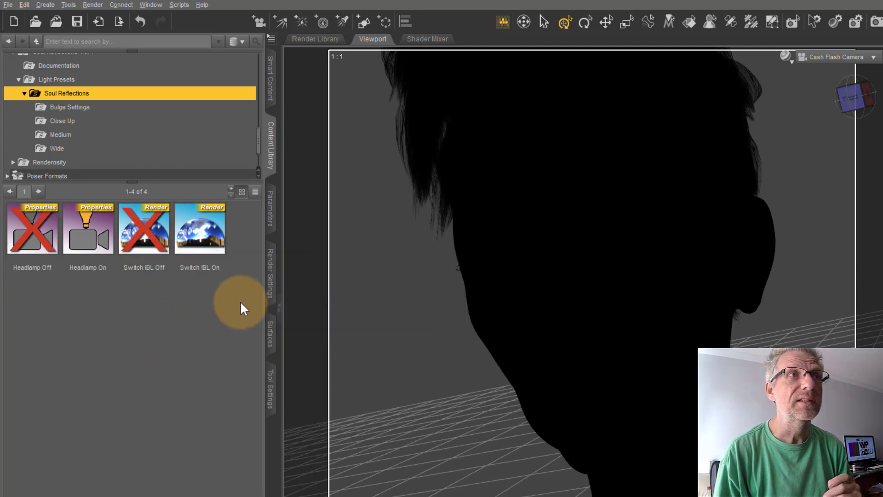
# - Apply the Switch IBL Off preset, checking the Environment Map in the Environment render settings before and after
pyautogui.click(271, 276)
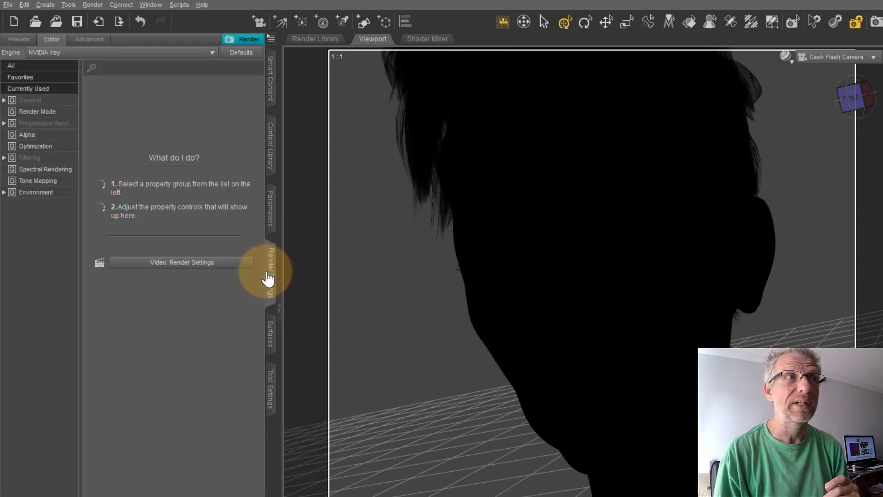
pyautogui.click(34, 195)
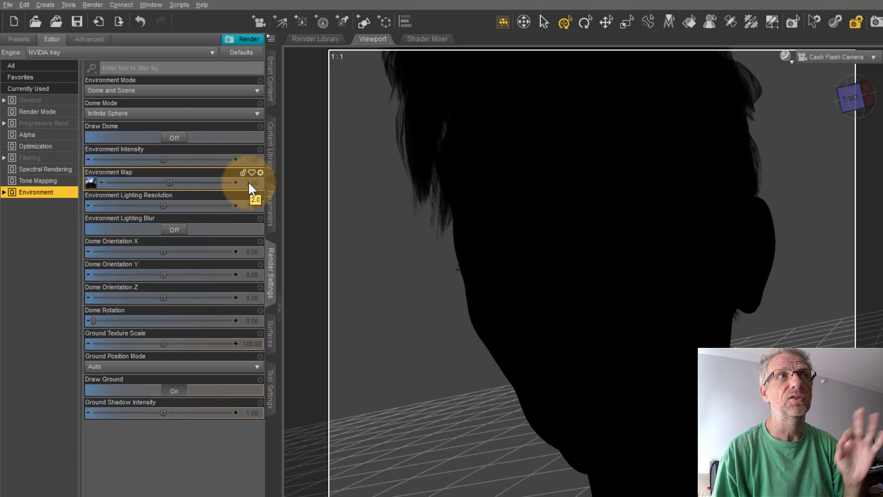
pyautogui.click(271, 143)
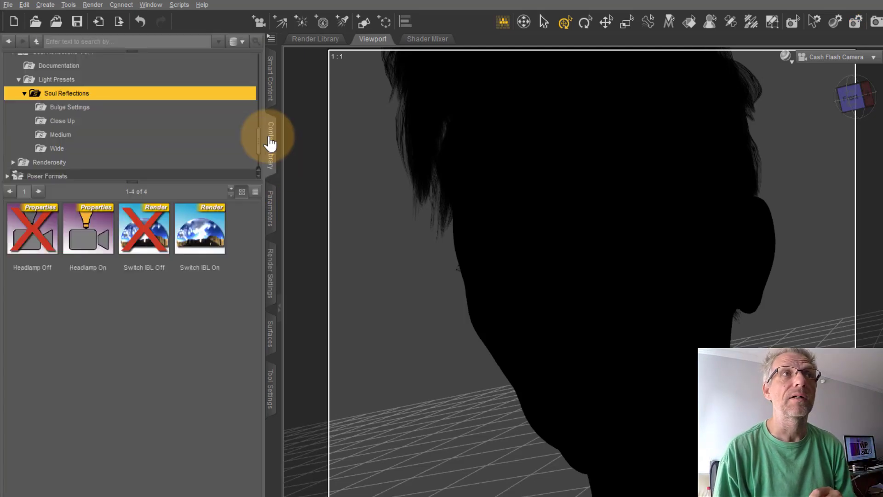
pyautogui.doubleClick(142, 232)
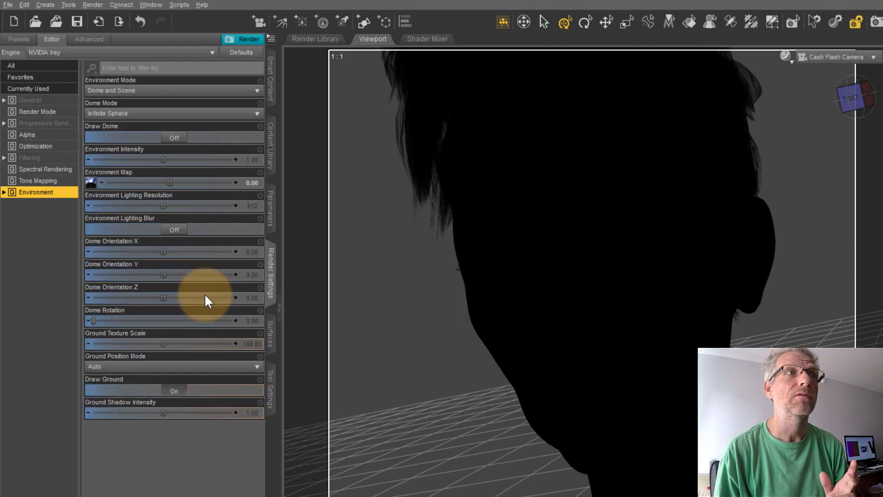
pyautogui.click(184, 265)
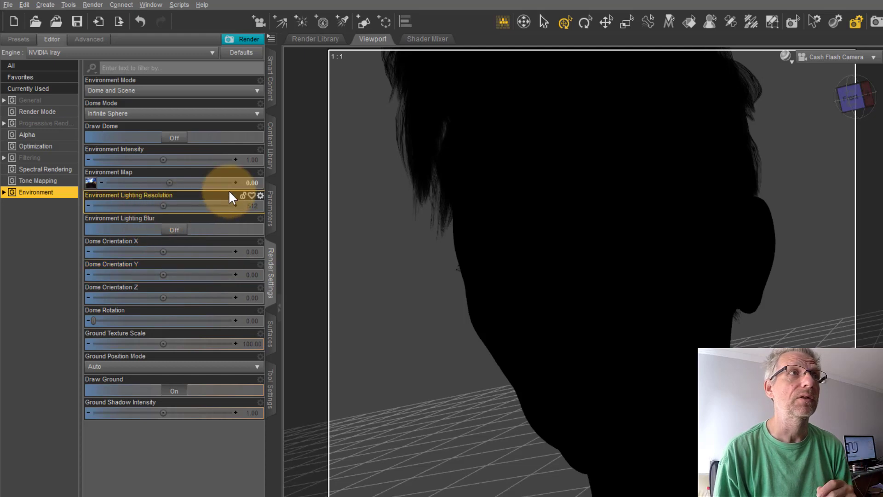
pyautogui.click(106, 172)
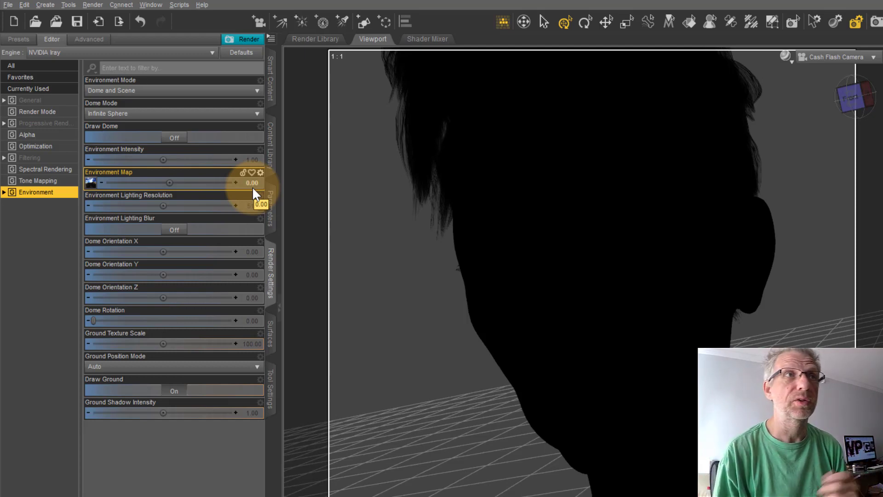
# - Set the viewport's draw style to NVIDIA Iray
pyautogui.click(271, 144)
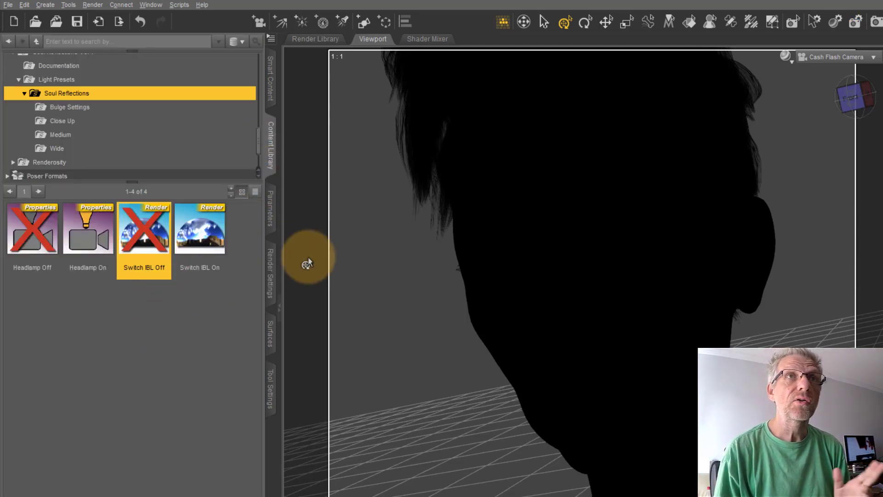
pyautogui.click(786, 57)
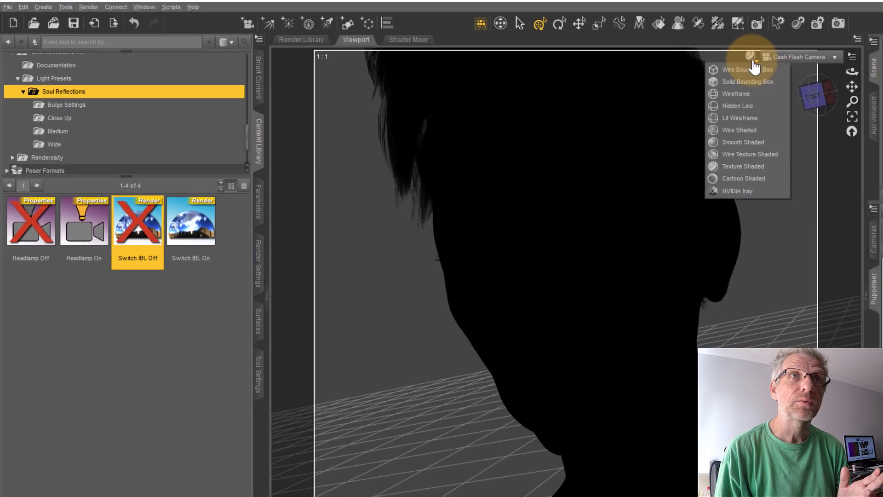
pyautogui.click(749, 189)
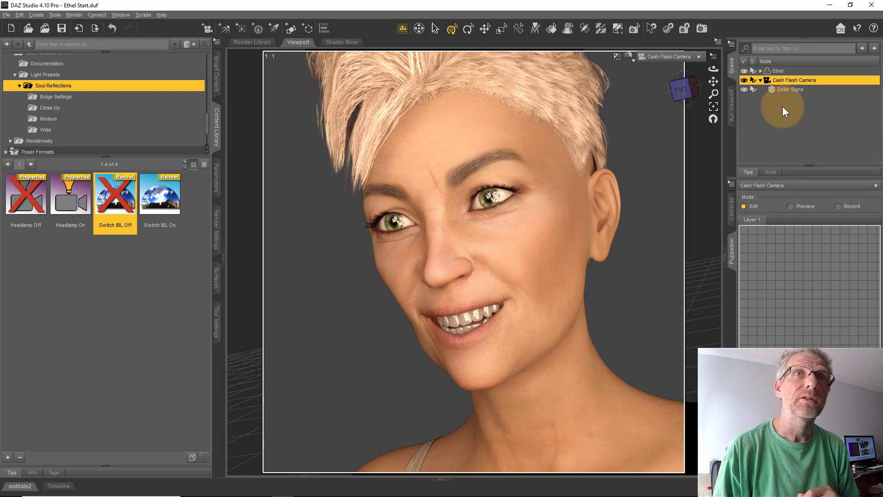
# - Select the Dollar Signs object and show the Emission properties of its Dollar_Flash surface
pyautogui.click(791, 89)
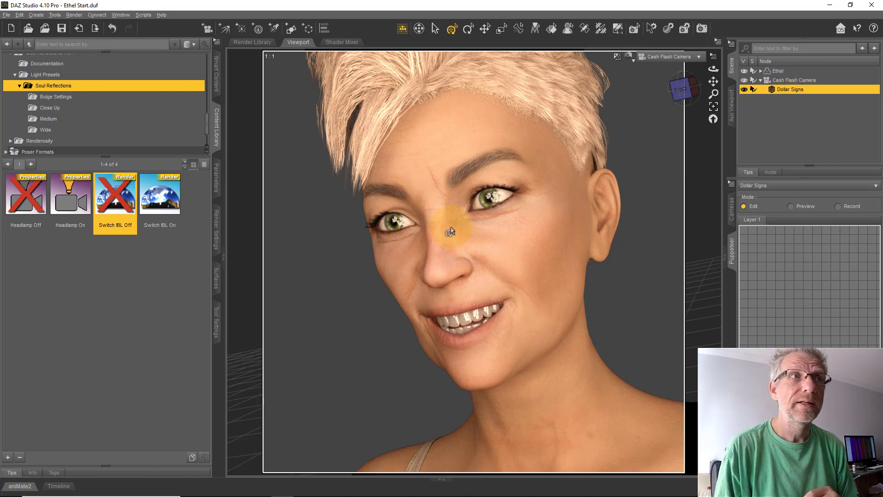
pyautogui.click(218, 282)
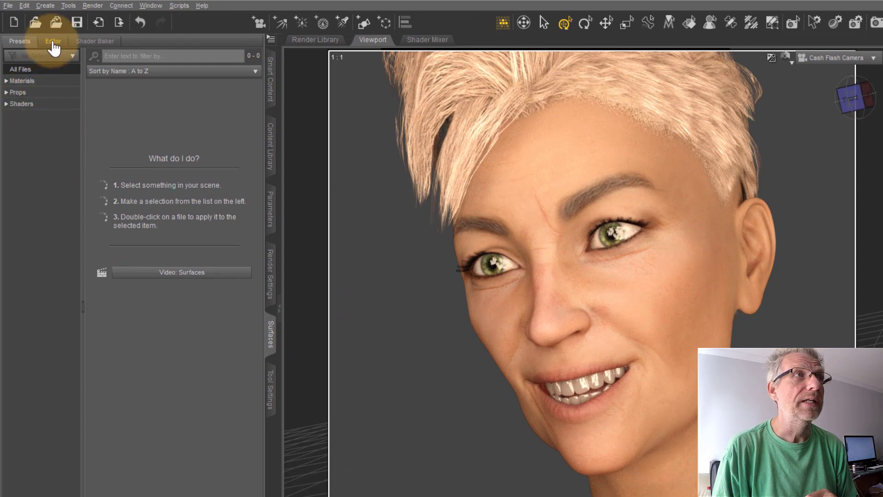
pyautogui.click(54, 42)
pyautogui.click(6, 100)
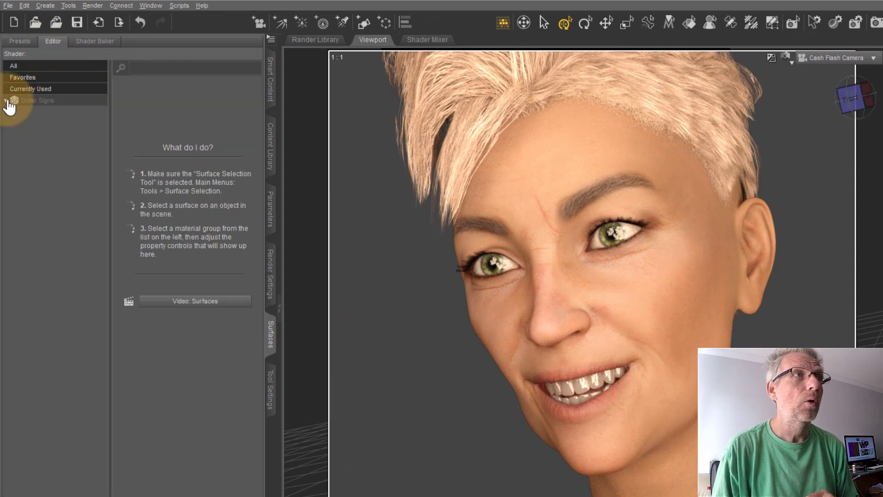
pyautogui.click(36, 112)
pyautogui.click(12, 113)
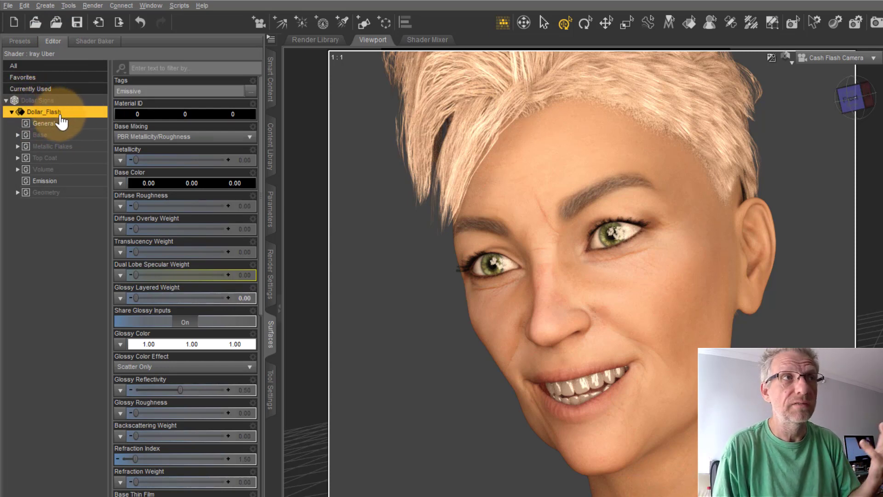
pyautogui.click(66, 183)
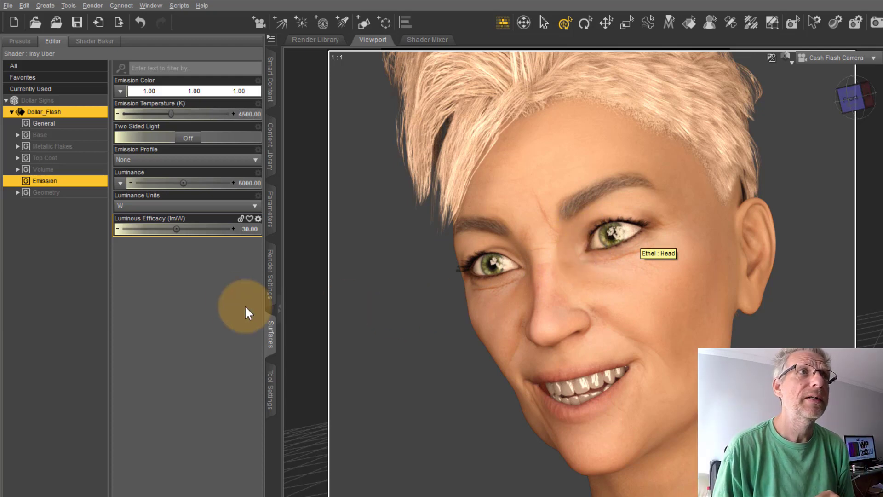
# - Raise the Dollar_Flash surface's Luminous Efficacy to 40 lm/W
pyautogui.click(249, 228)
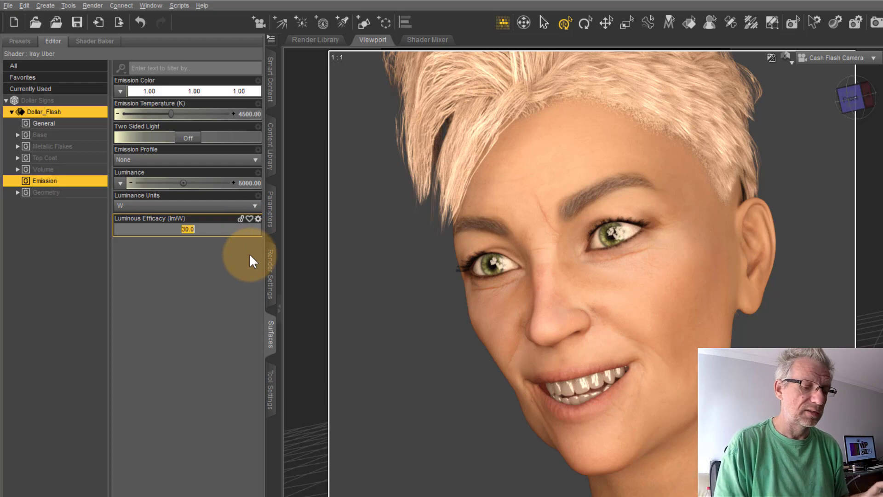
pyautogui.write('40')
pyautogui.press('Return')
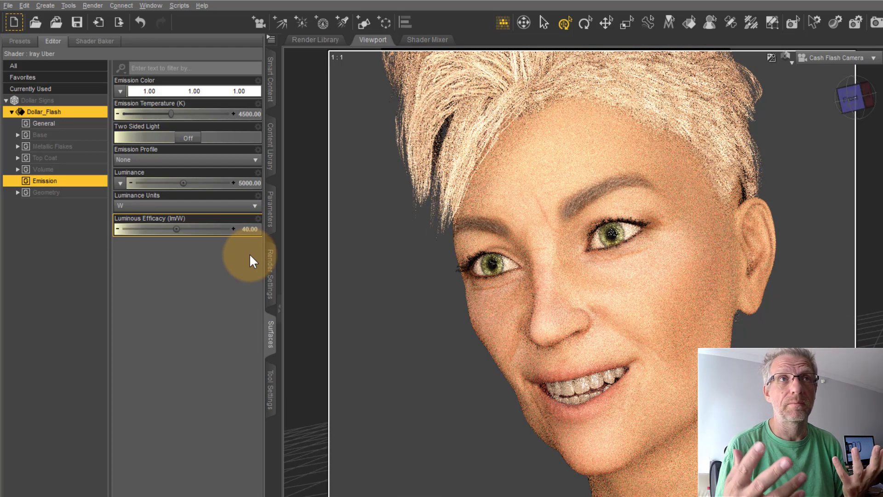
# - Lower the Dollar_Flash surface's Luminous Efficacy to 20 lm/W
pyautogui.click(251, 229)
pyautogui.write('20')
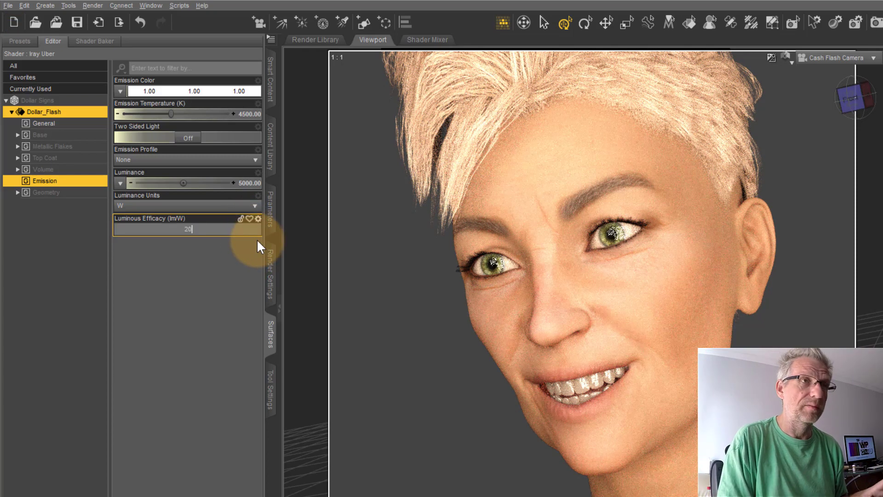
pyautogui.press('Return')
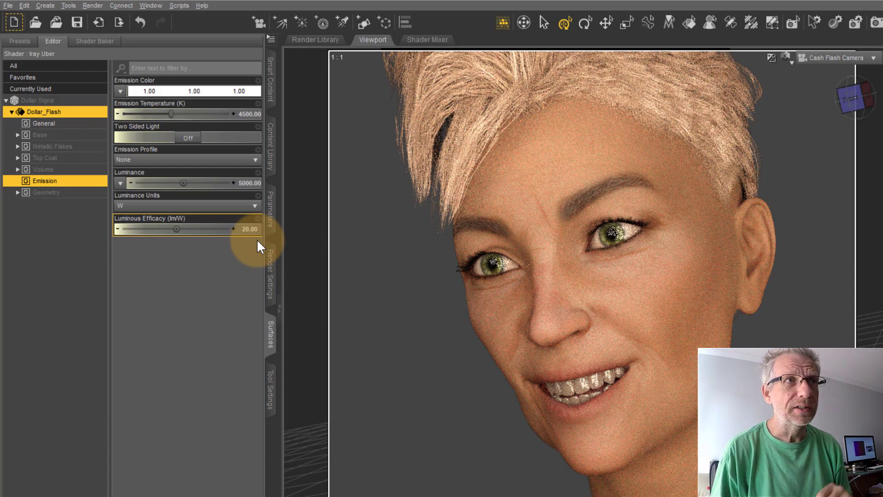
# - Set the Dollar_Flash surface's Luminous Efficacy to 30 lm/W
pyautogui.click(255, 227)
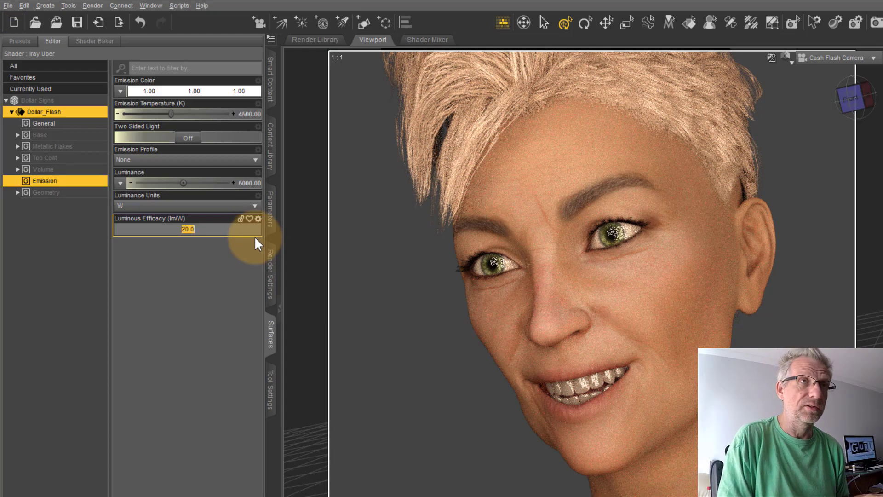
pyautogui.write('30')
pyautogui.press('Return')
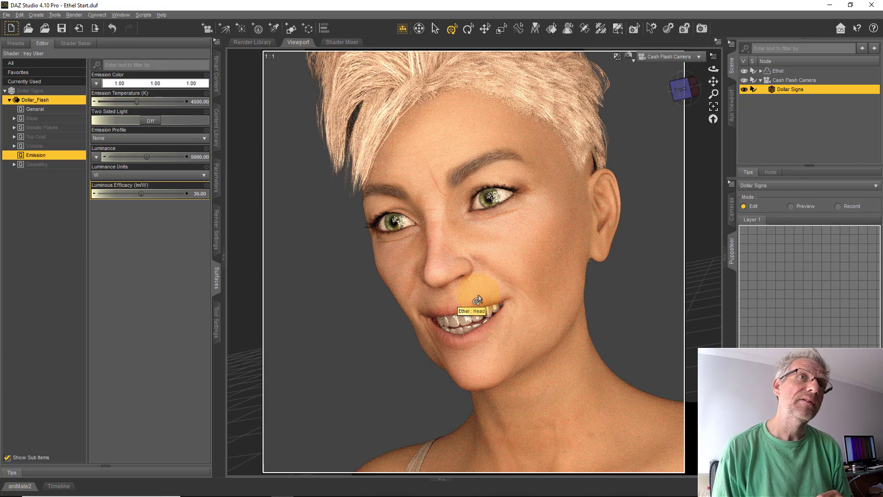
# - Move the Cash Flash Camera away from and towards Ethel's face to compare the lighting and eye reflections at different distances
pyautogui.scroll(-3, 479, 299)
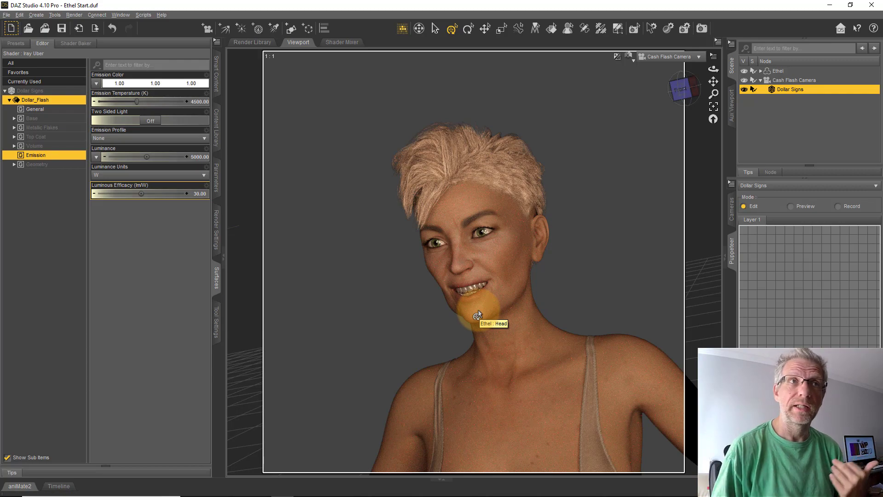
pyautogui.scroll(10, 479, 310)
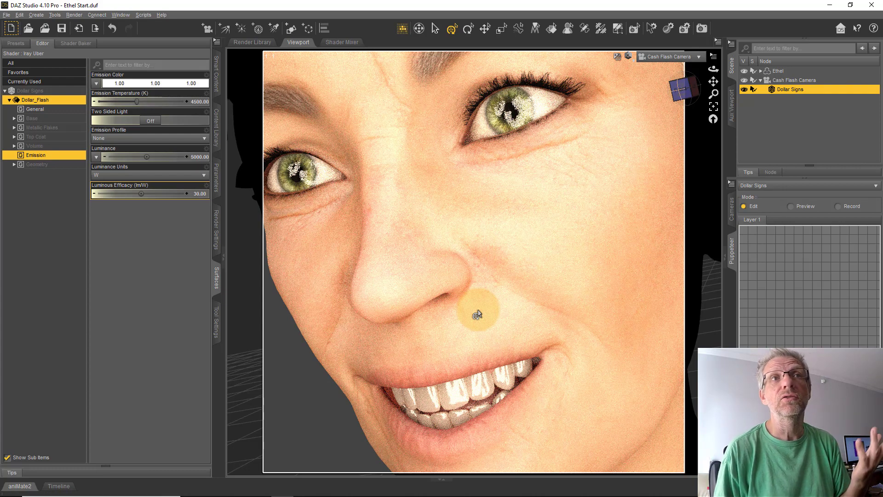
pyautogui.scroll(-5, 478, 314)
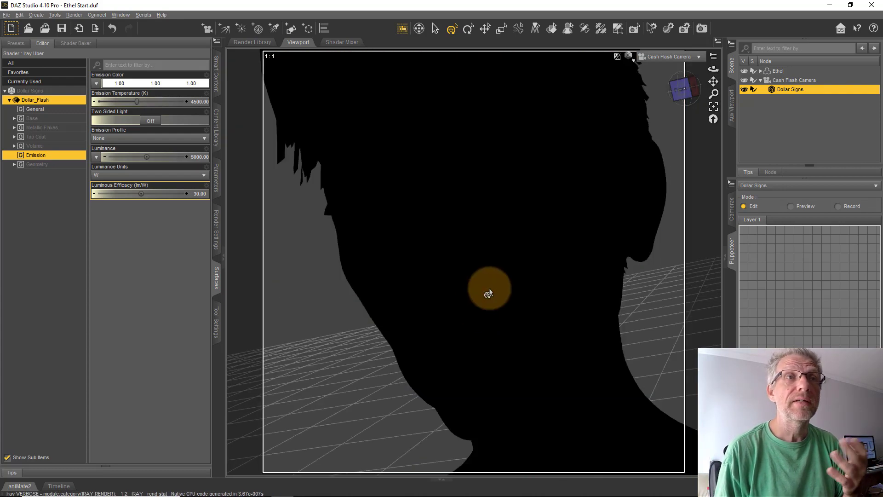
pyautogui.scroll(5, 489, 294)
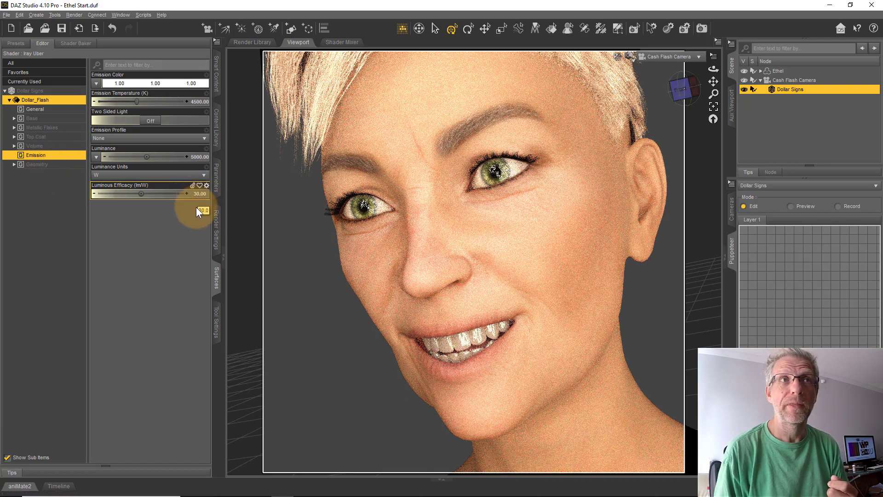
# - Browse the flash sets in the Close Up, Medium and Wide folders of the Soul Reflections light presets
pyautogui.click(216, 127)
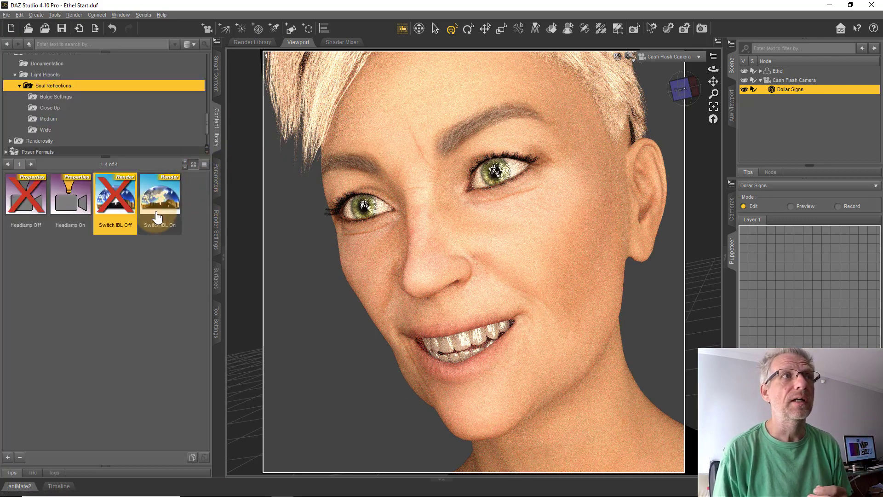
pyautogui.click(65, 110)
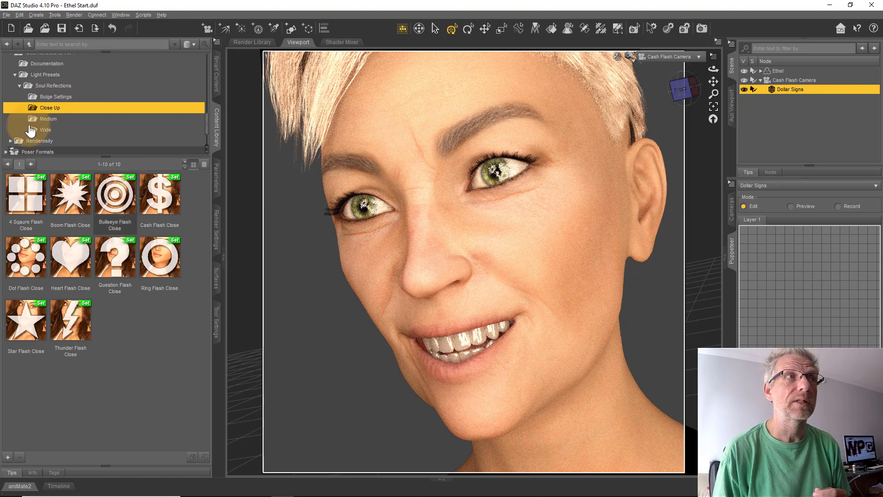
pyautogui.click(60, 121)
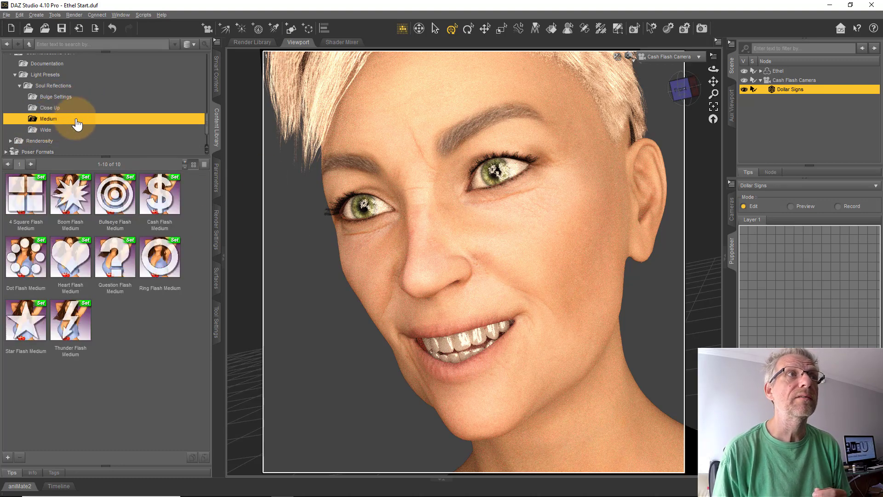
pyautogui.click(62, 130)
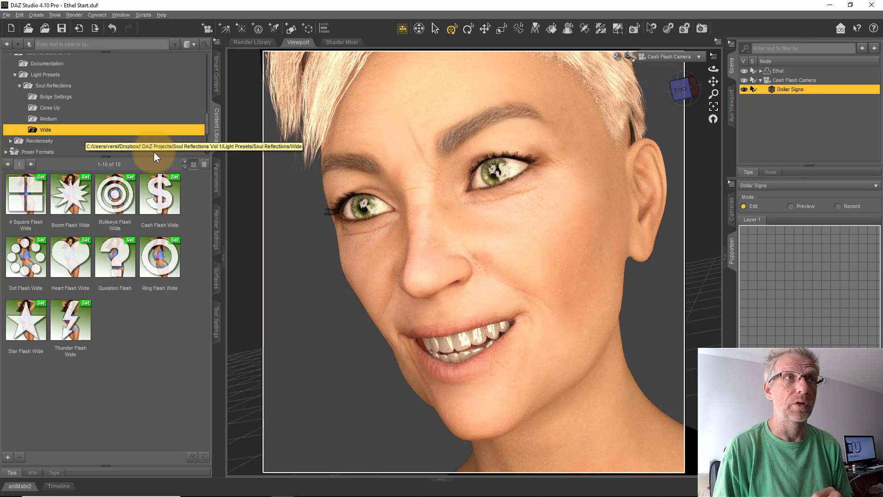
pyautogui.moveTo(160, 196); pyautogui.dragTo(507, 171)
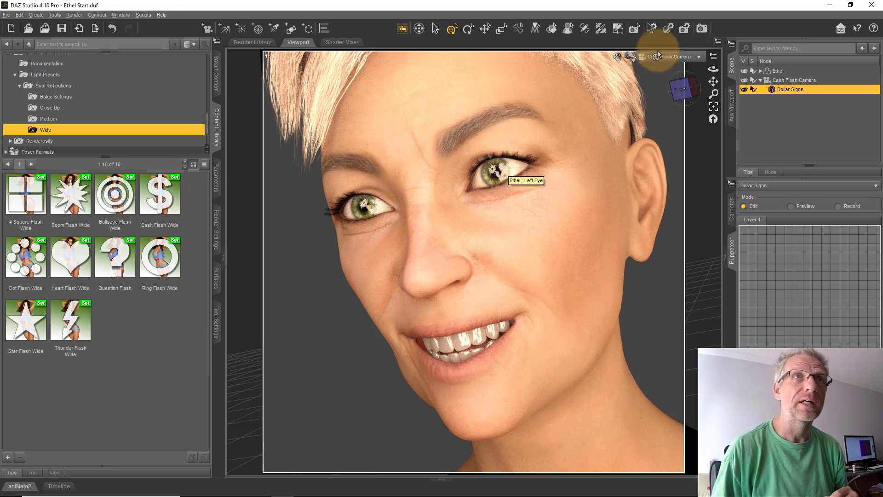
# - Switch the viewports to the Side by Side layout and view the dollar signs in front of Ethel from the side in Perspective View
pyautogui.click(124, 15)
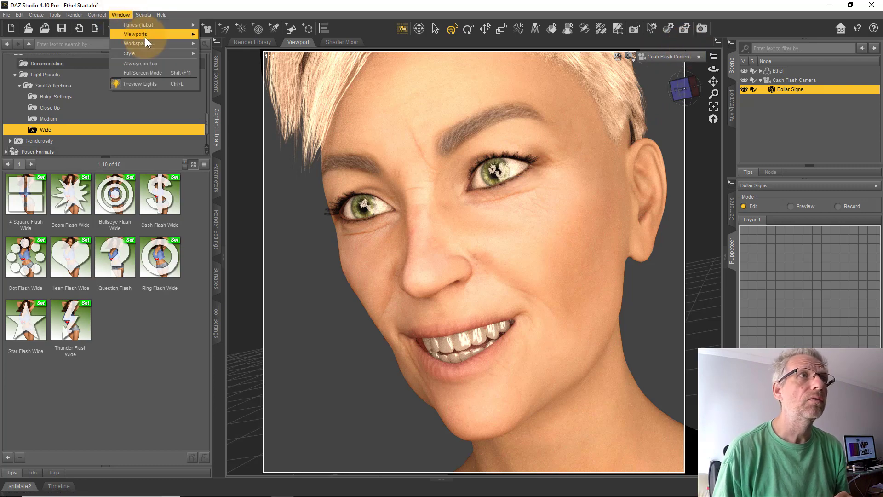
pyautogui.moveTo(160, 35)
pyautogui.click(221, 47)
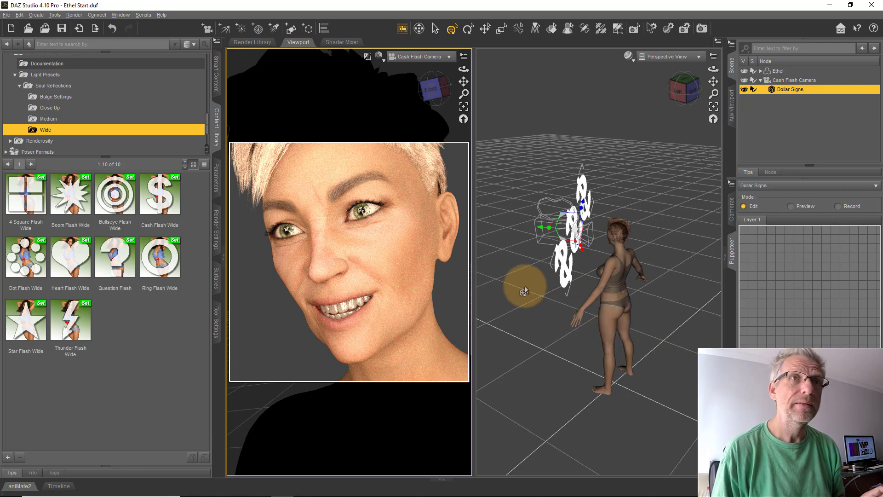
pyautogui.moveTo(523, 289); pyautogui.dragTo(440, 243)
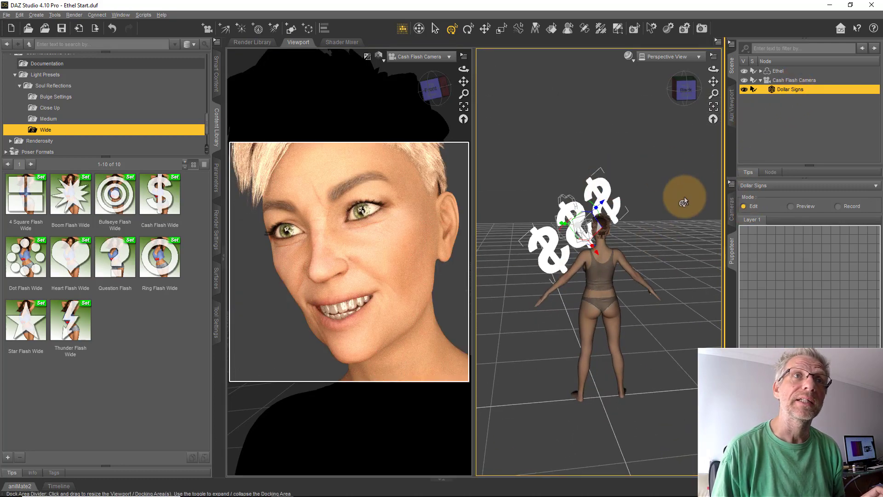
pyautogui.scroll(5, 683, 198)
pyautogui.moveTo(684, 199); pyautogui.dragTo(562, 230)
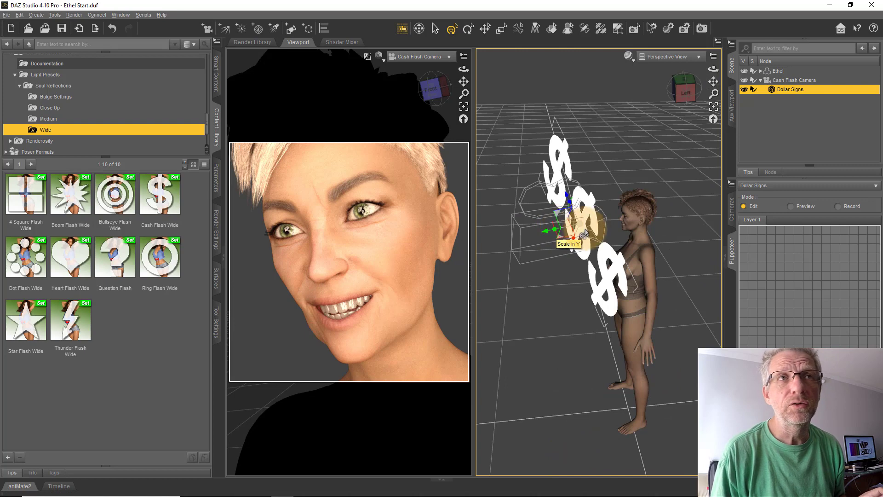
# - Set the Universal tool to Use World Coordinates and examine the dollar signs' manipulator axes from above
pyautogui.click(214, 329)
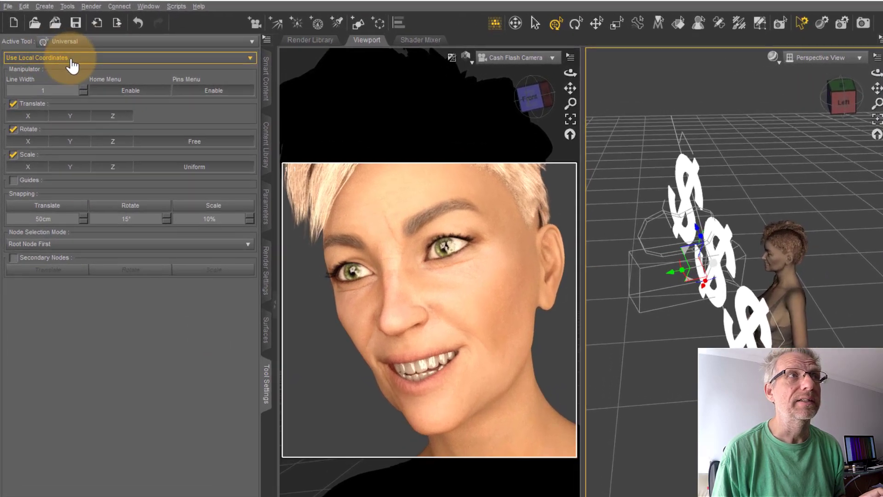
pyautogui.click(74, 62)
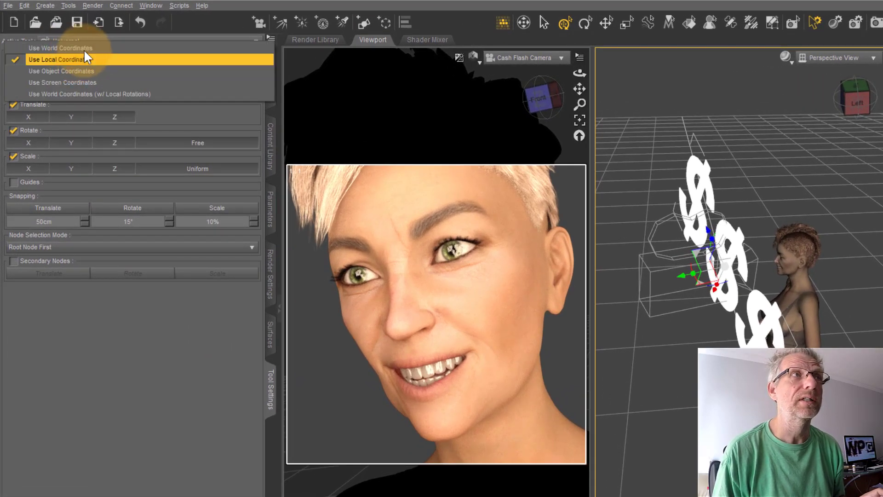
pyautogui.click(86, 48)
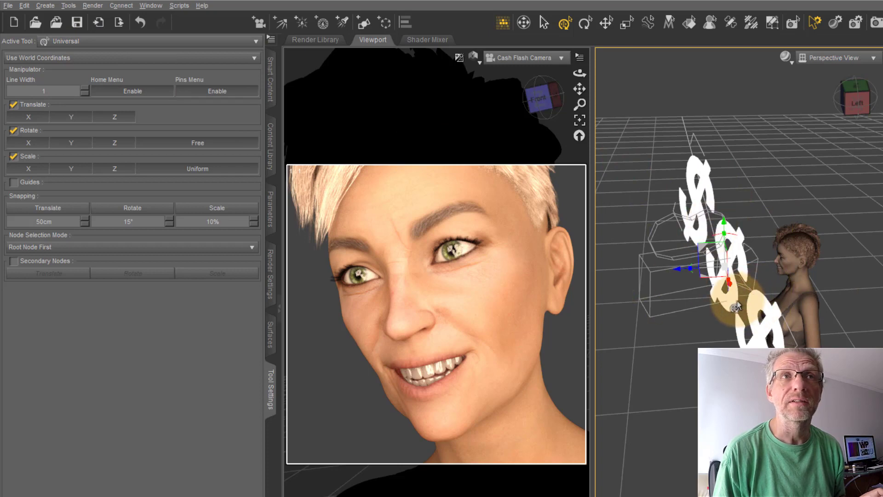
pyautogui.moveTo(730, 311); pyautogui.dragTo(766, 271)
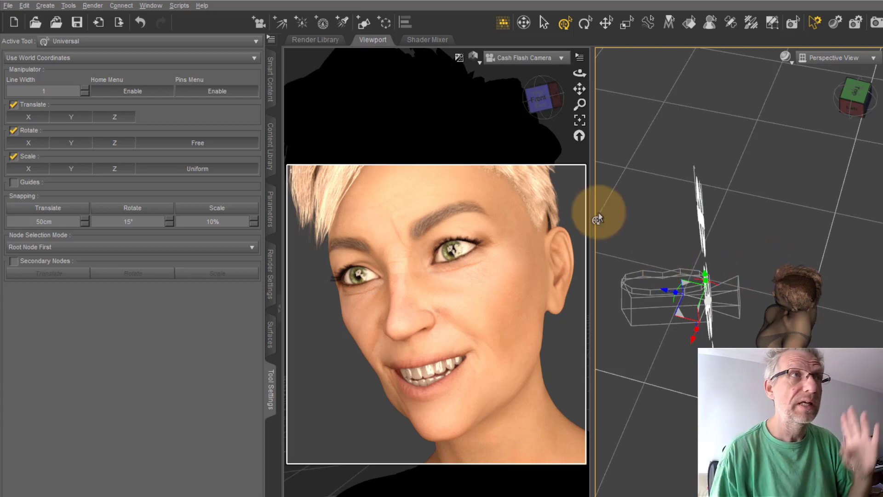
# - Set the Universal tool to Use Local Coordinates and rotate the dollar signs within their own plane so they stand upright
pyautogui.click(242, 59)
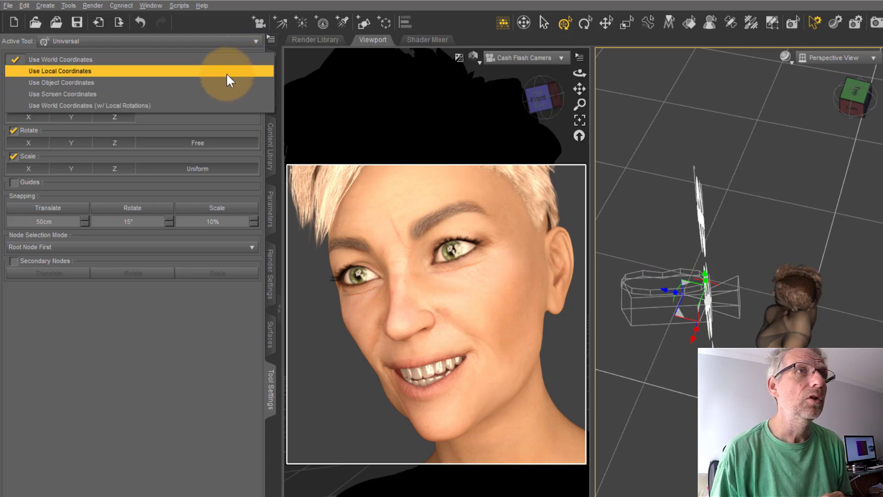
pyautogui.click(227, 71)
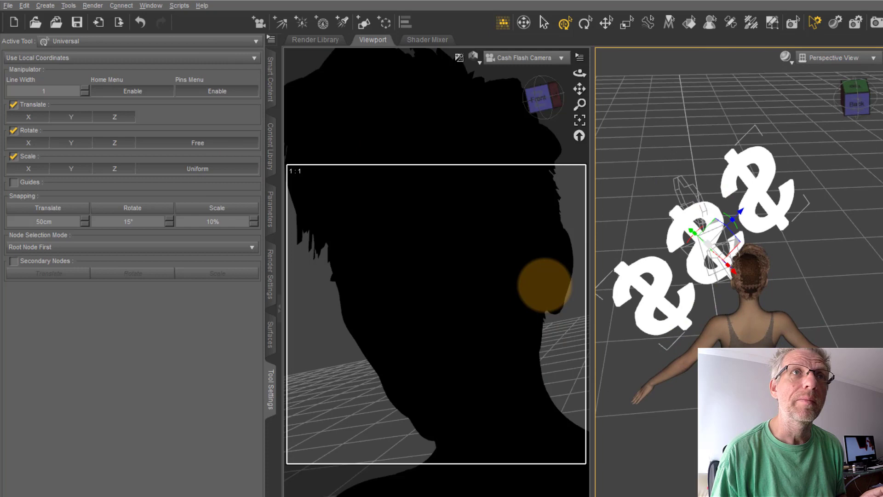
pyautogui.keyDown('alt'); pyautogui.moveTo(658, 257); pyautogui.dragTo(725, 258); pyautogui.keyUp('alt')
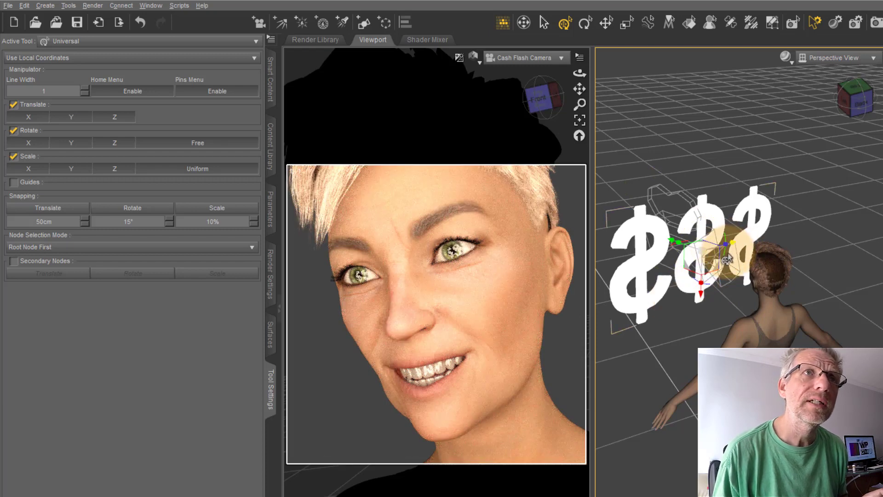
pyautogui.moveTo(724, 243); pyautogui.dragTo(725, 244)
# - Return the viewports to Single View and set the Y Rotate of the Dollar Signs to 95.68
pyautogui.click(146, 4)
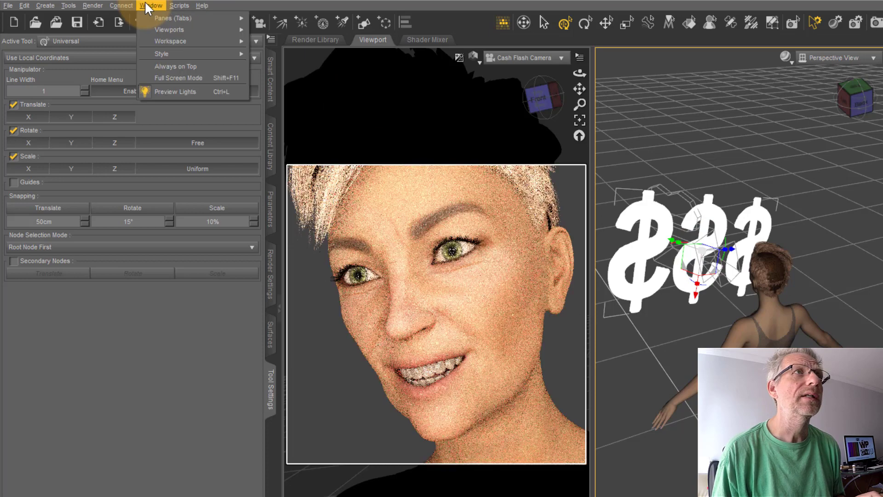
pyautogui.moveTo(222, 28)
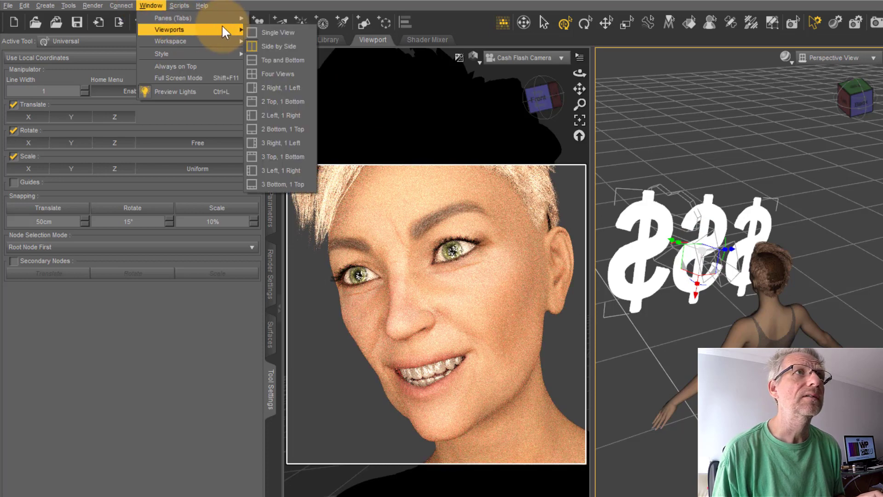
pyautogui.click(257, 31)
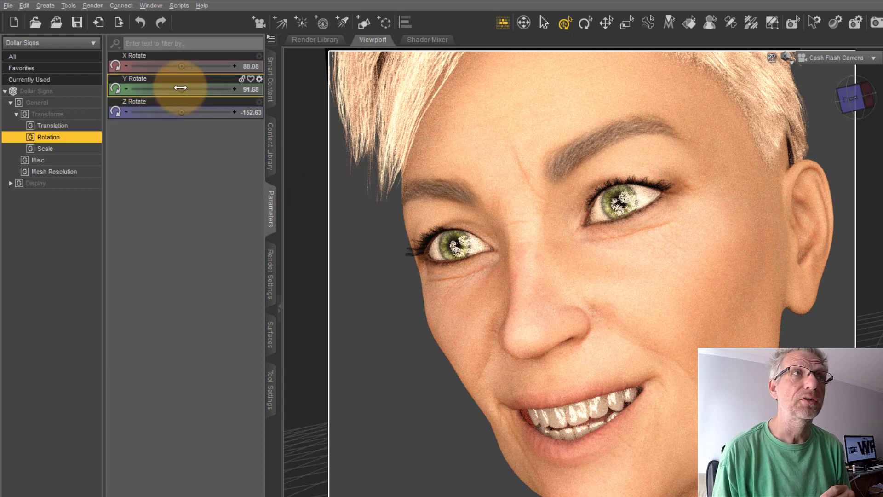
pyautogui.moveTo(181, 87); pyautogui.dragTo(552, 286)
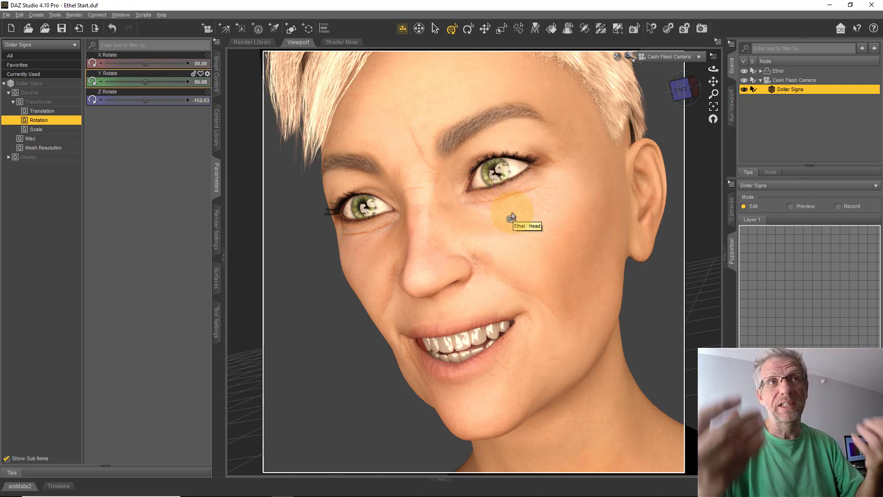
# - Select Ethel's right eye and set its Point At target to the Cash Flash Camera
pyautogui.rightClick(363, 206)
pyautogui.click(402, 229)
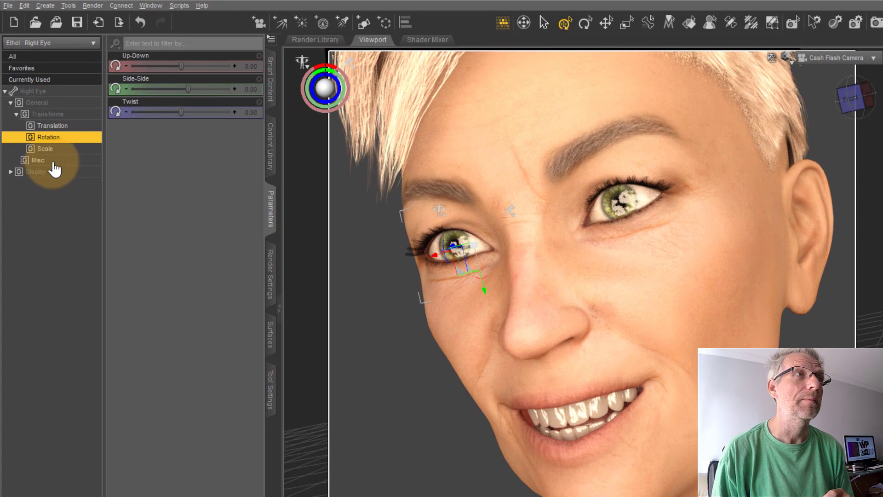
pyautogui.click(54, 163)
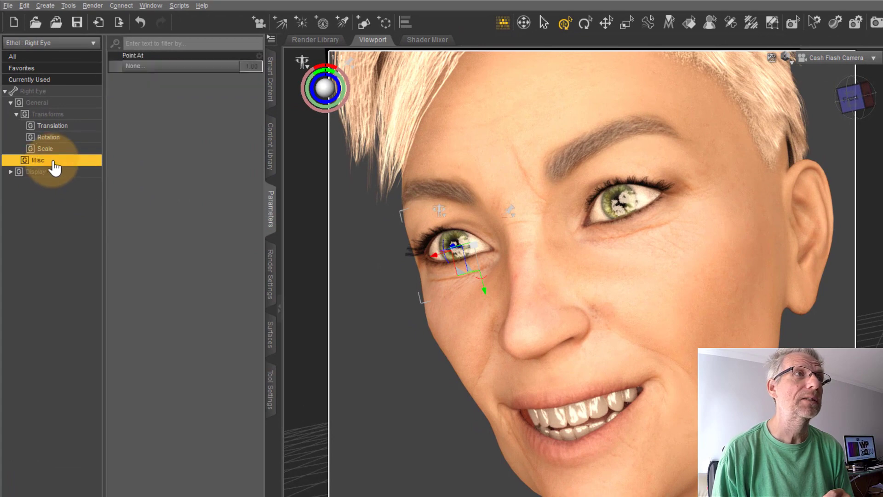
pyautogui.click(198, 68)
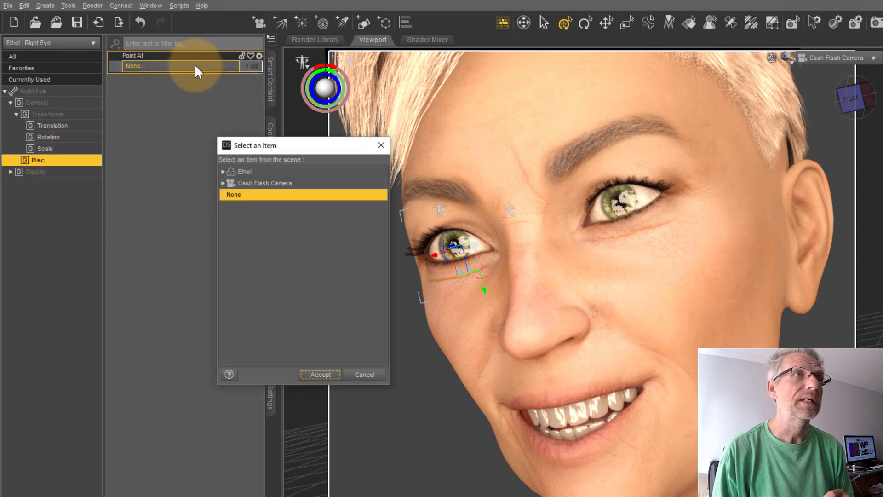
pyautogui.click(278, 184)
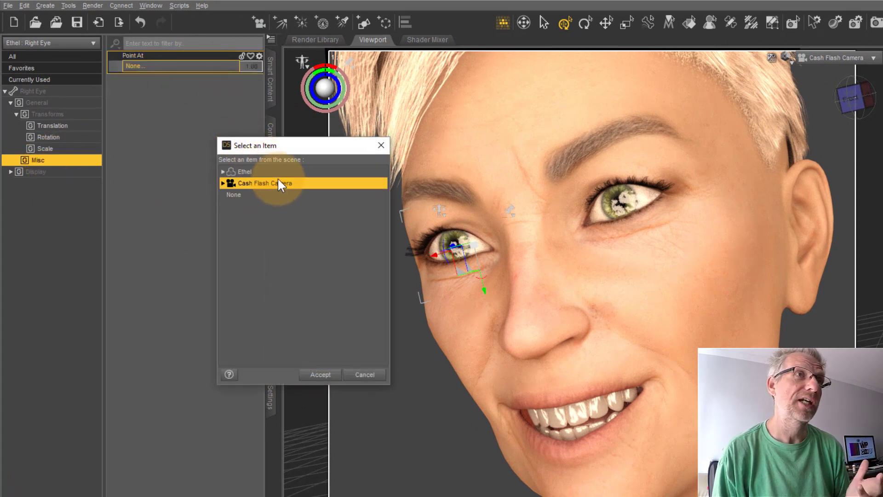
pyautogui.click(222, 183)
pyautogui.click(270, 194)
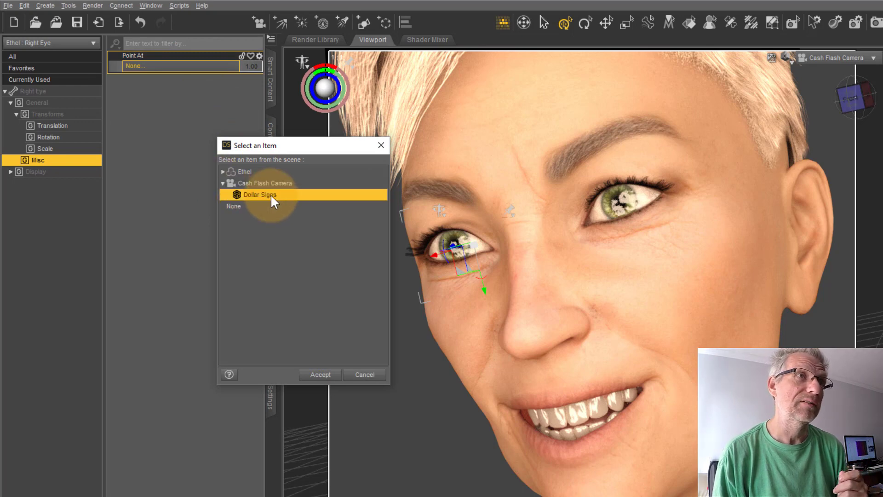
pyautogui.click(279, 182)
pyautogui.click(313, 374)
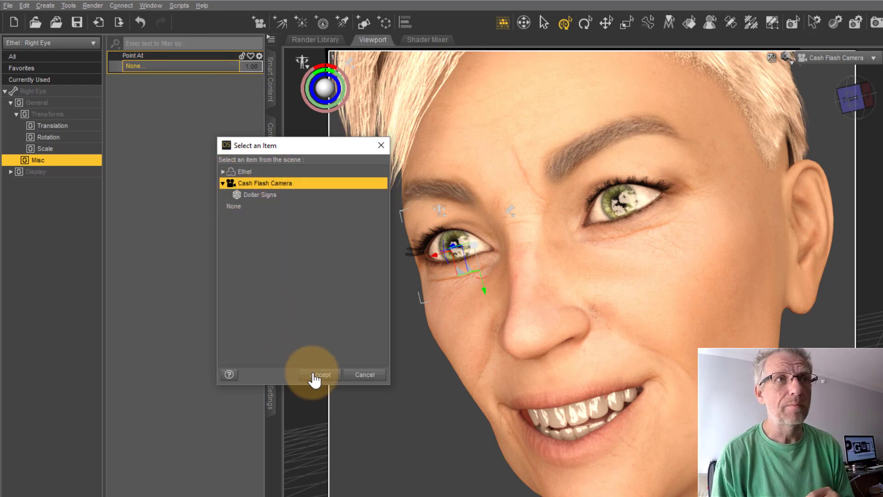
pyautogui.click(681, 246)
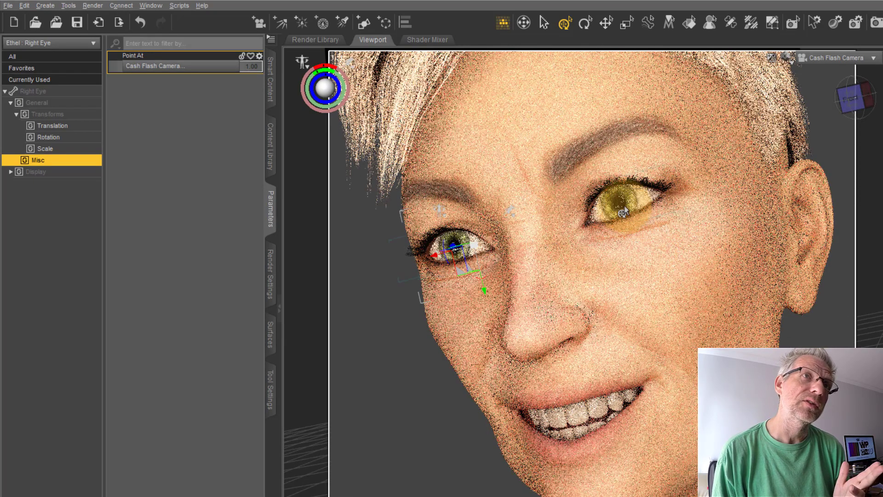
# - Select Ethel's left eye and set its Point At target to the Cash Flash Camera
pyautogui.rightClick(624, 212)
pyautogui.click(665, 236)
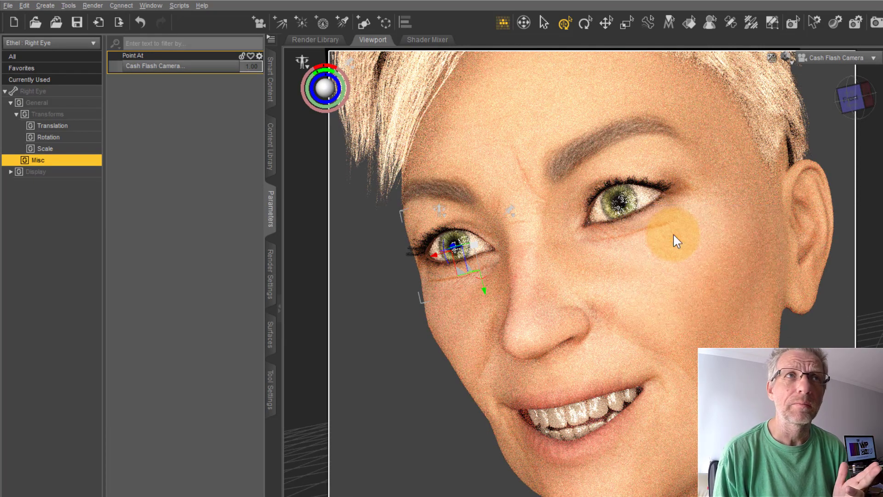
pyautogui.click(177, 66)
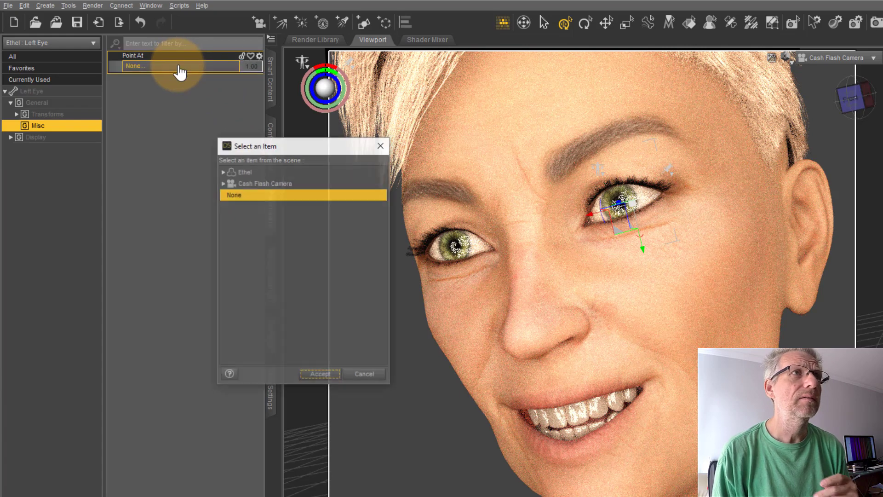
pyautogui.click(286, 184)
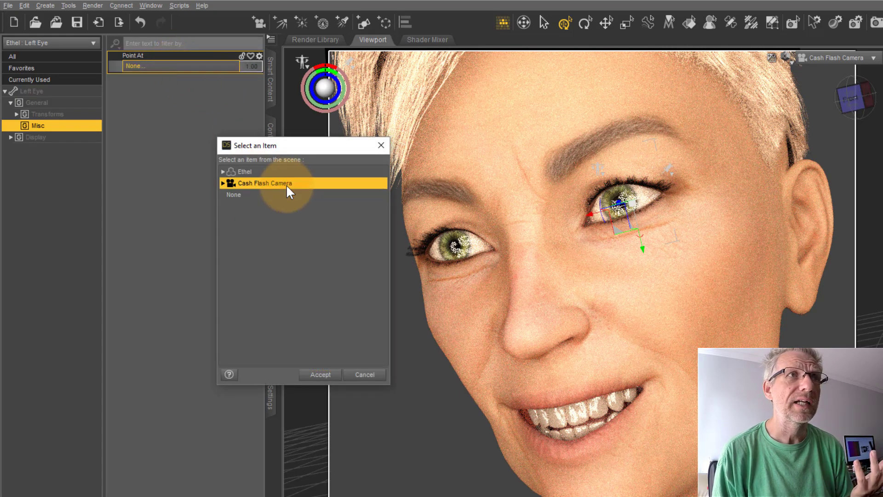
pyautogui.click(320, 375)
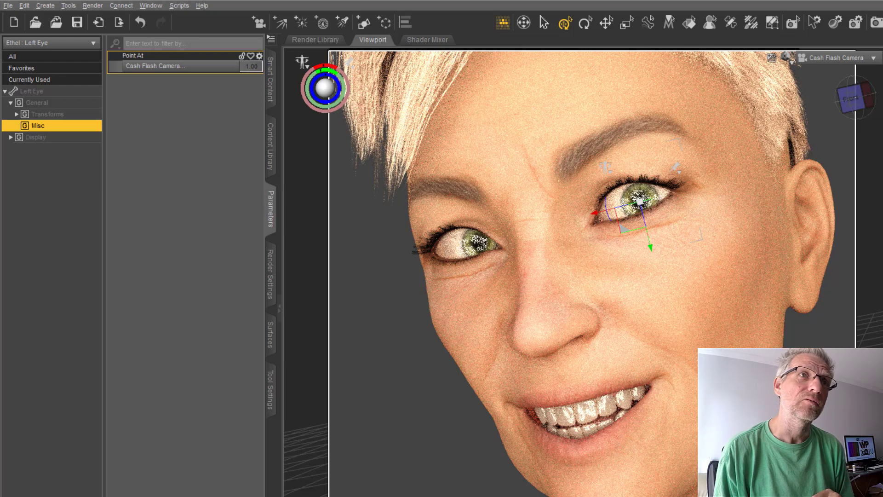
# - Orbit the Cash Flash Camera around Ethel's face to check her gaze and eye reflections from different angles
pyautogui.moveTo(852, 99); pyautogui.dragTo(854, 102)
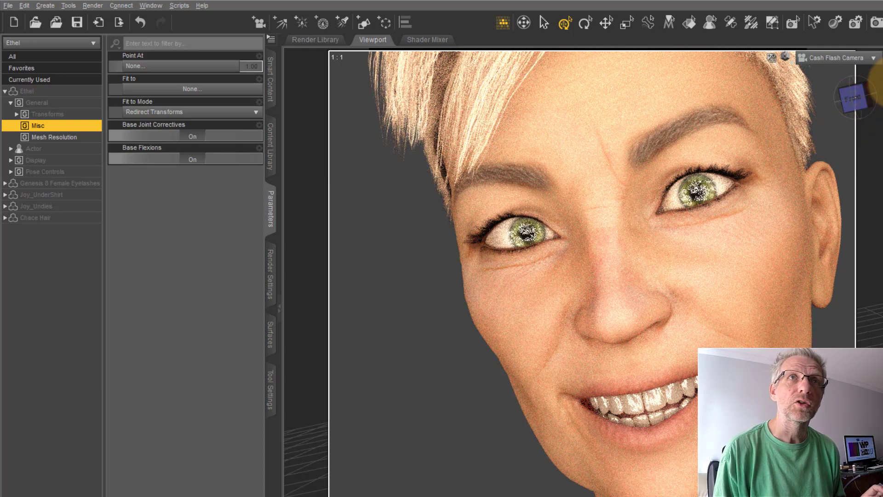
pyautogui.moveTo(724, 202); pyautogui.dragTo(552, 290)
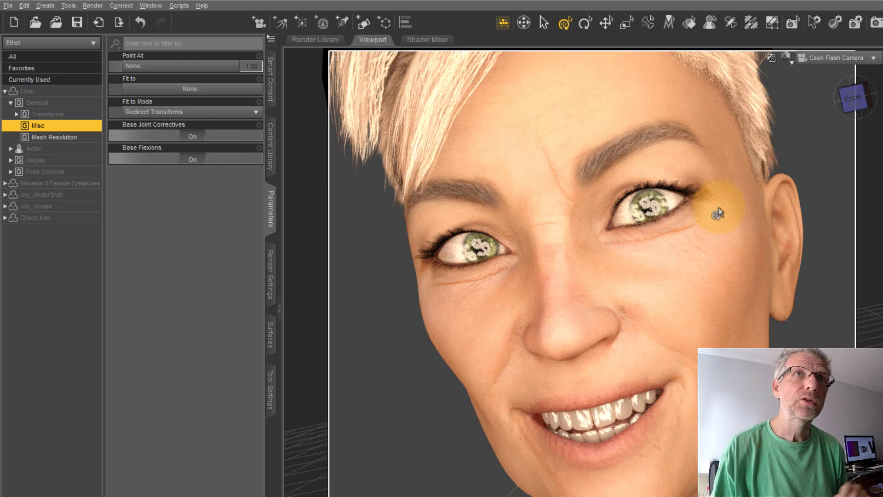
pyautogui.click(859, 98)
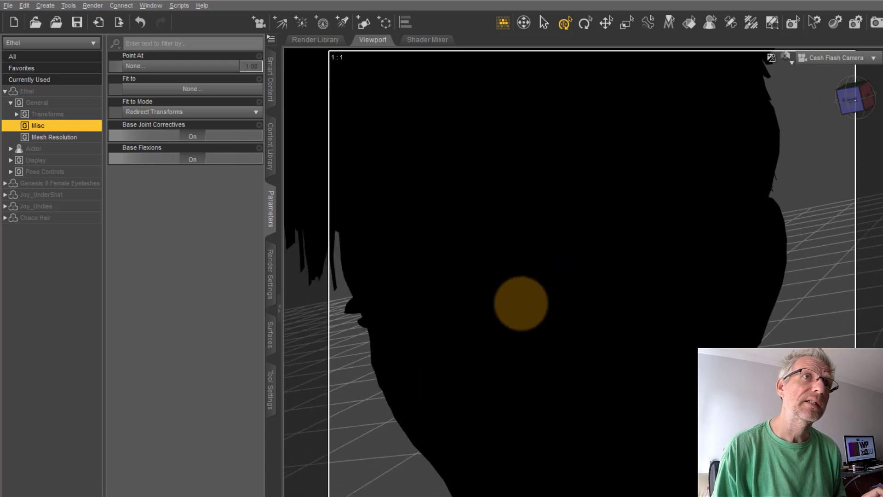
pyautogui.click(871, 90)
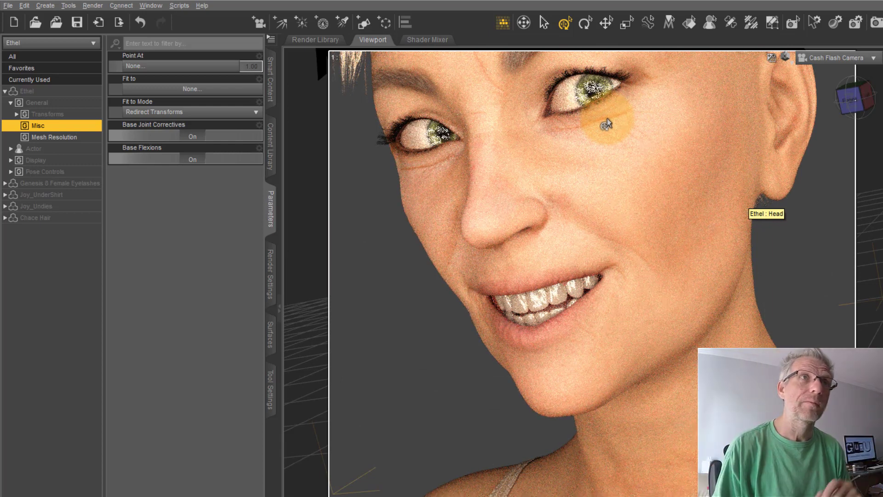
# - Select Ethel's left eye and change its Point At target to the Dollar Signs under the Cash Flash Camera
pyautogui.rightClick(588, 89)
pyautogui.click(622, 114)
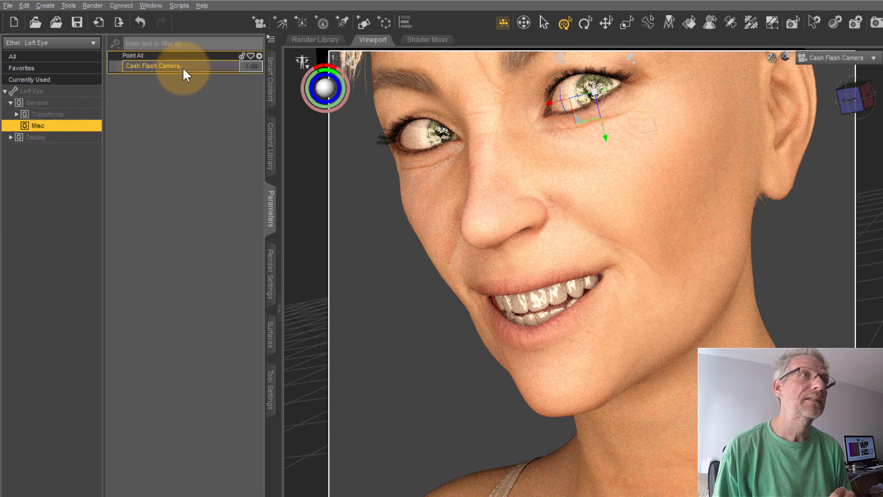
pyautogui.click(183, 67)
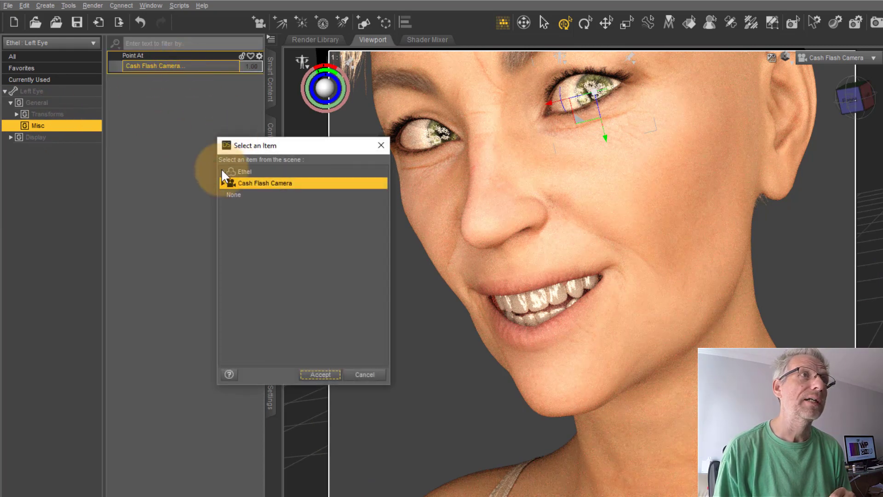
pyautogui.click(222, 182)
pyautogui.click(241, 193)
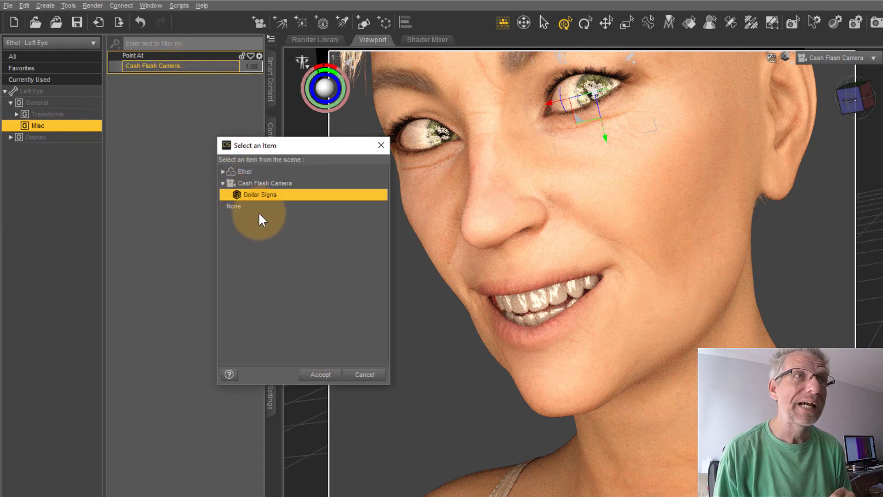
pyautogui.click(322, 375)
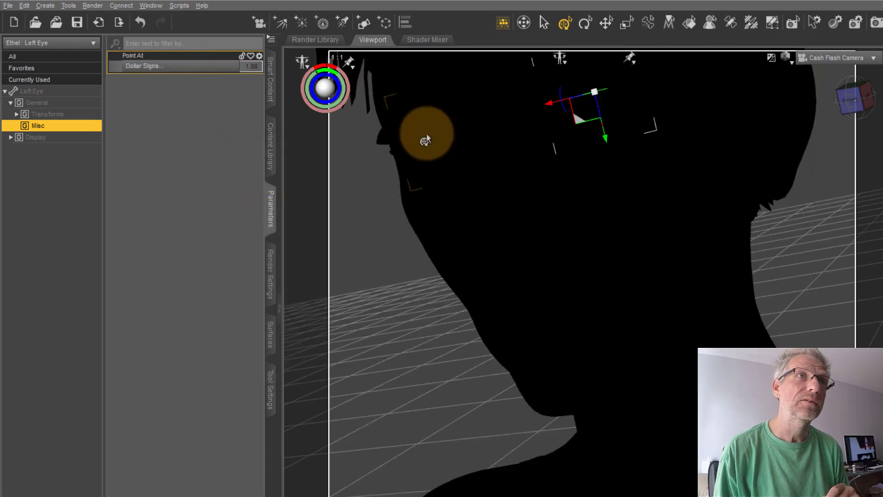
# - Select Ethel's right eye and change its Point At target to the Dollar Signs under the Cash Flash Camera
pyautogui.rightClick(426, 141)
pyautogui.click(454, 163)
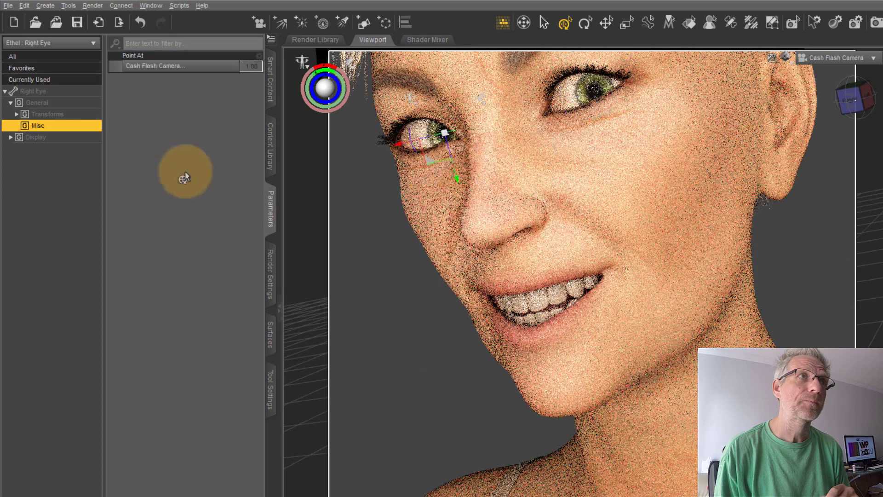
pyautogui.click(190, 67)
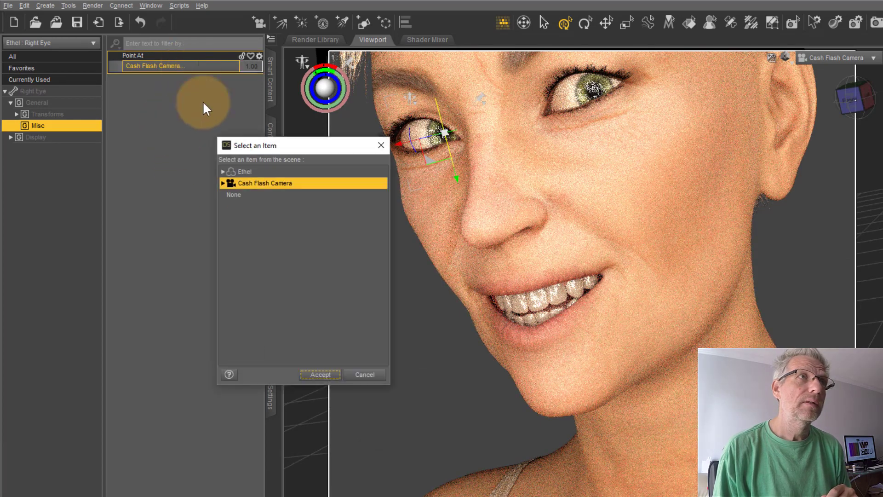
pyautogui.click(223, 184)
pyautogui.click(246, 194)
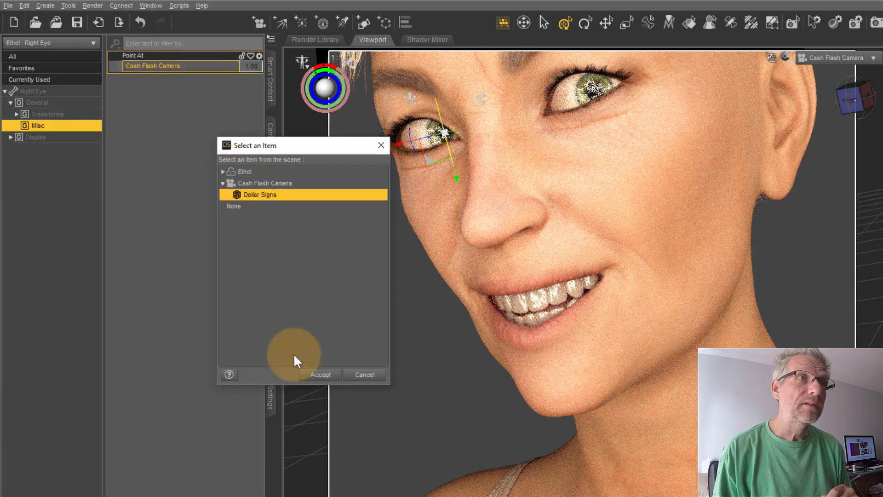
pyautogui.click(319, 375)
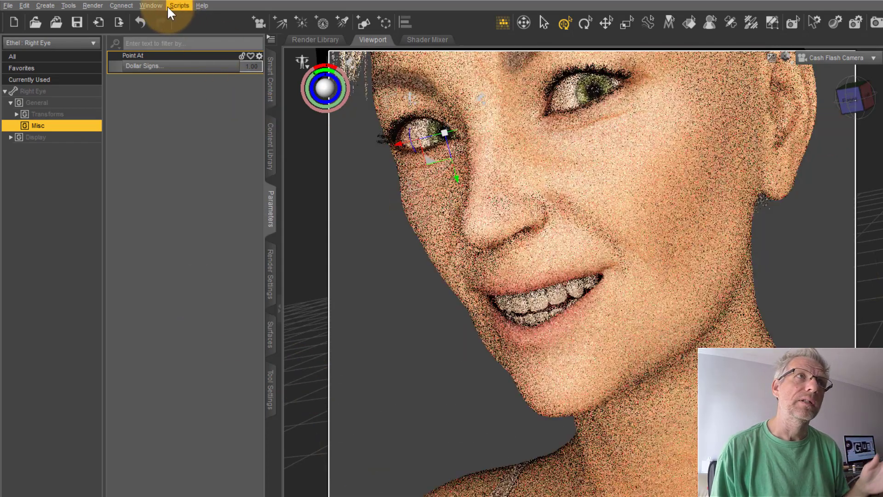
# - Split the viewport into a Side by Side layout and orbit the perspective view around Ethel and the dollar signs
pyautogui.click(162, 3)
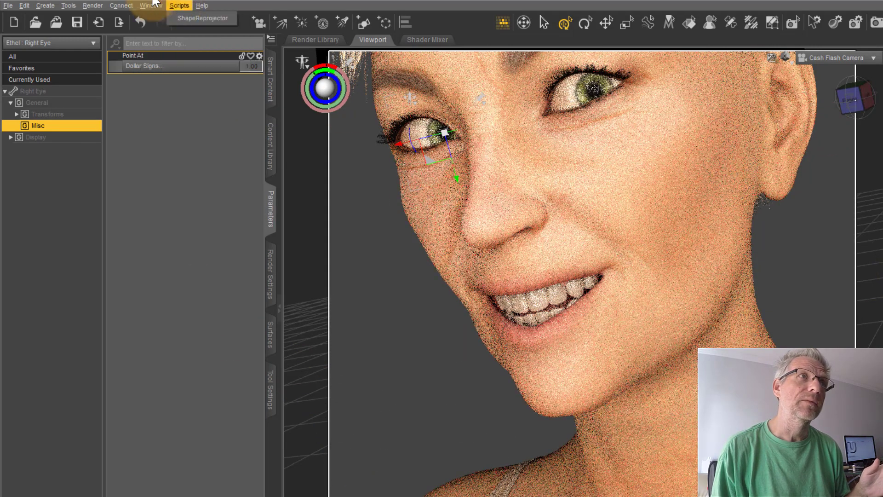
pyautogui.click(151, 5)
pyautogui.moveTo(195, 30)
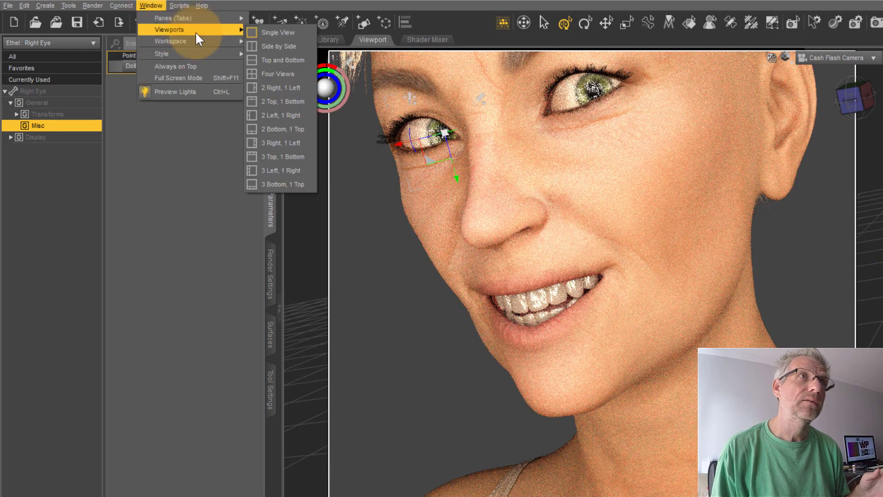
pyautogui.click(270, 50)
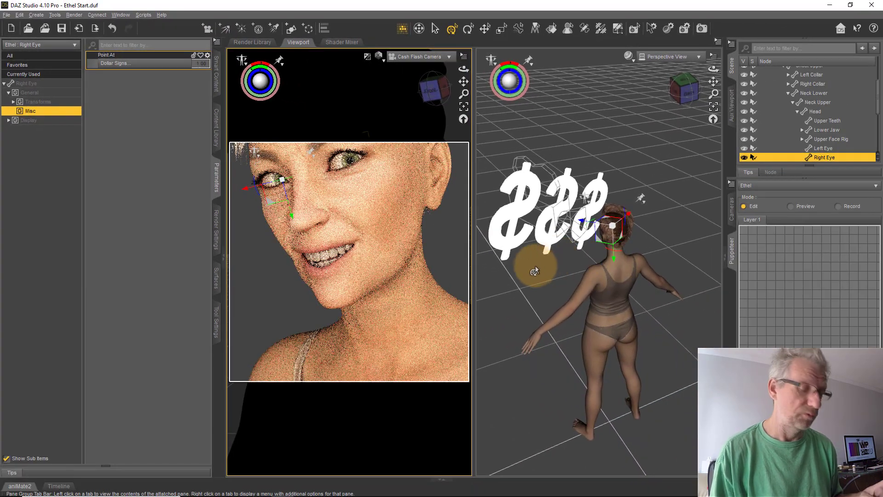
pyautogui.moveTo(530, 272); pyautogui.dragTo(581, 231)
# - Select the Dollar Signs, collapse Ethel's hierarchy in the scene, and shift the signs in front of her to redirect her gaze
pyautogui.click(531, 238)
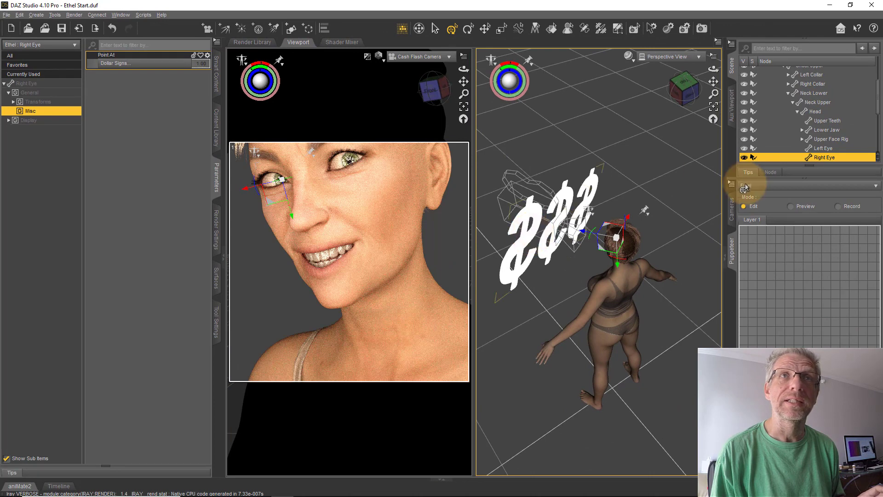
pyautogui.scroll(2, 805, 100)
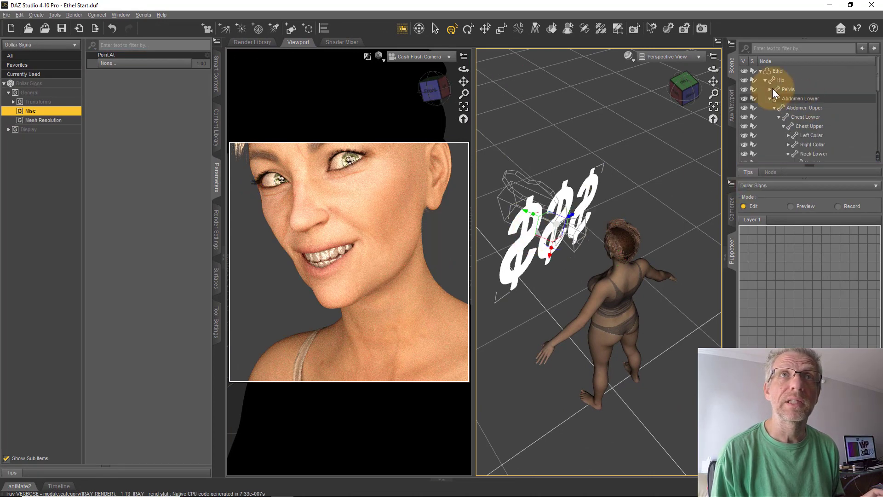
pyautogui.click(760, 71)
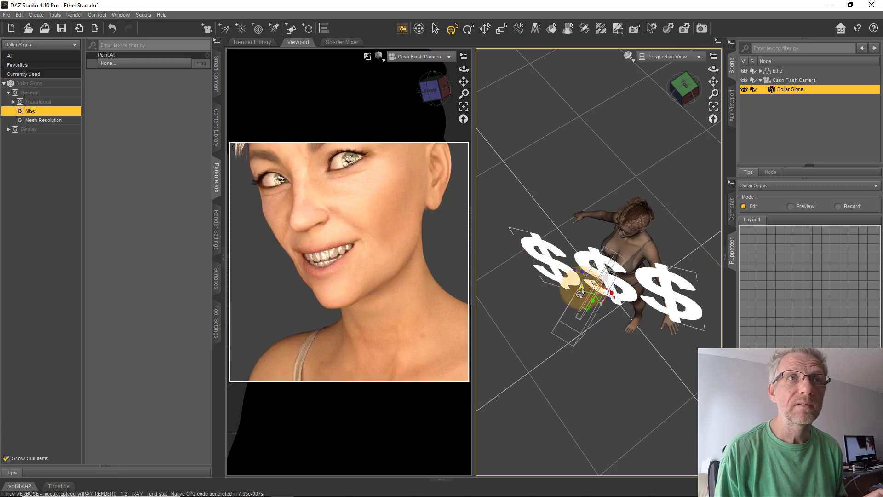
pyautogui.moveTo(581, 294); pyautogui.dragTo(544, 291)
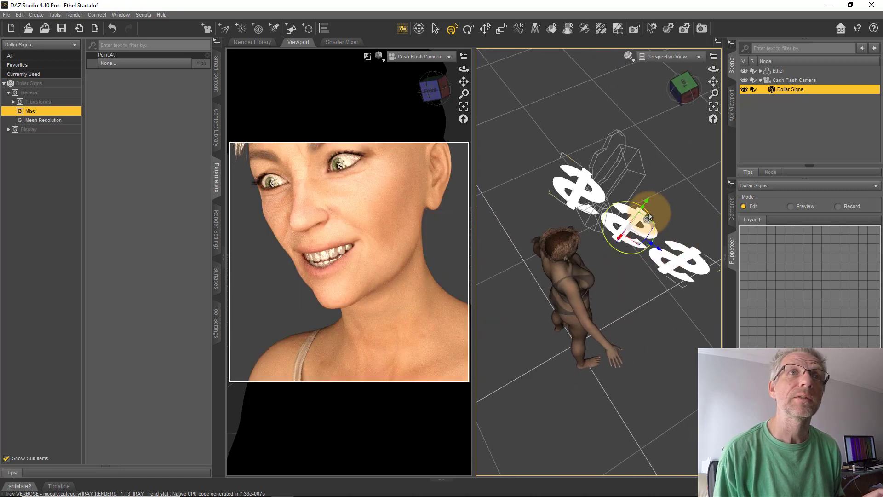
pyautogui.moveTo(649, 218); pyautogui.dragTo(631, 257)
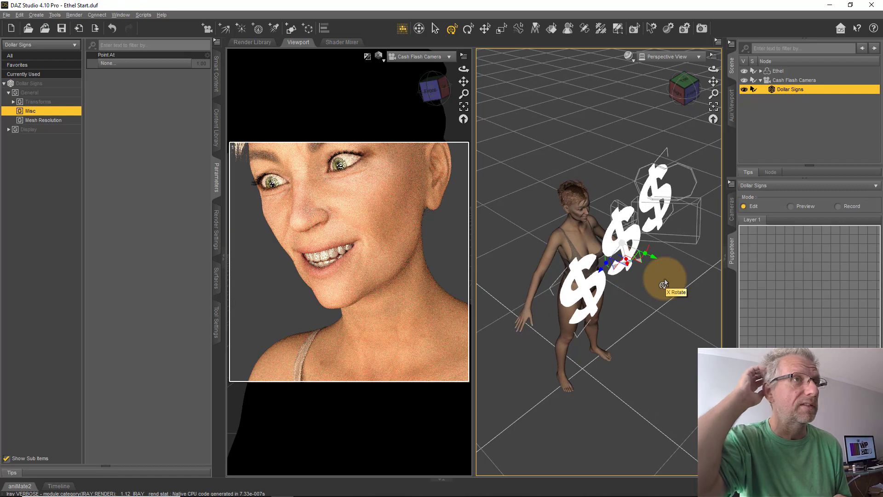
# - Return to a Single View layout and set the Cash Flash Camera view's draw style to Texture Shaded
pyautogui.click(120, 15)
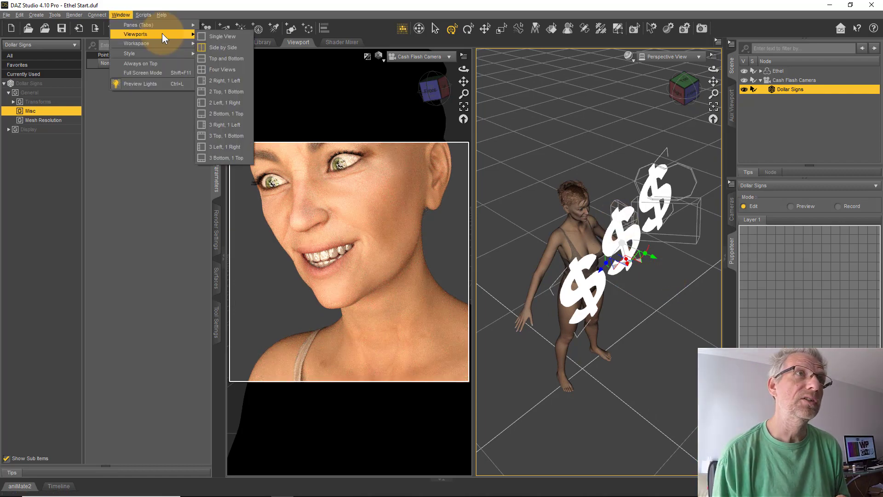
pyautogui.click(199, 37)
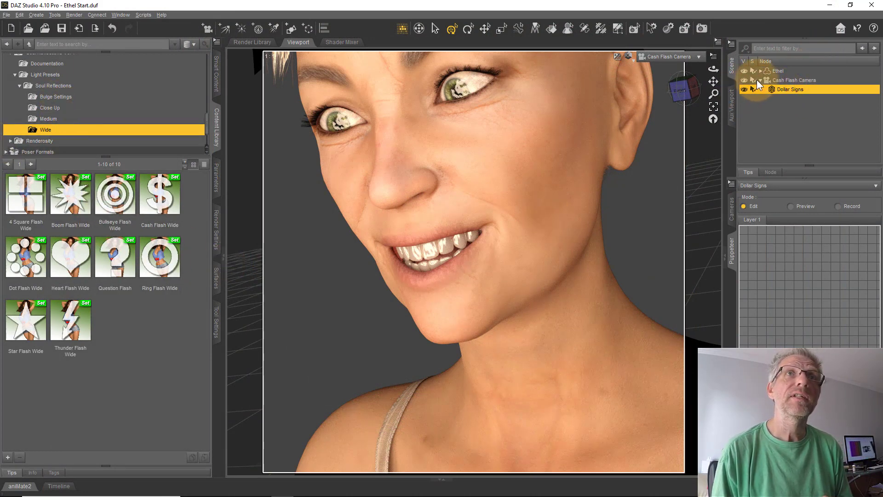
pyautogui.click(629, 57)
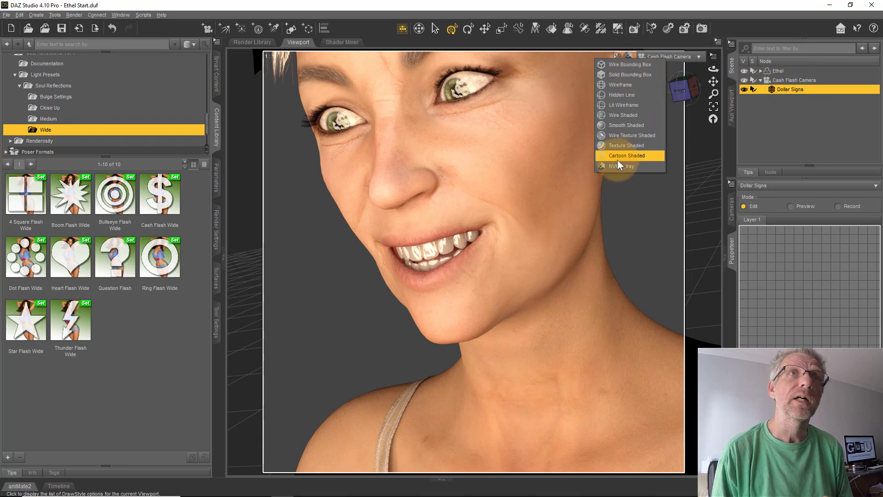
pyautogui.click(623, 145)
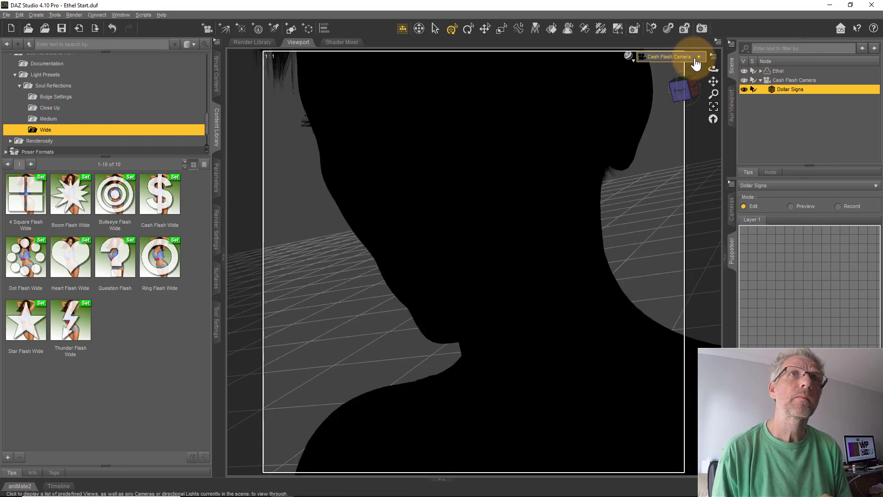
# - Switch the viewport to Perspective View and orbit around Ethel to see the dollar signs and camera from the side
pyautogui.click(692, 56)
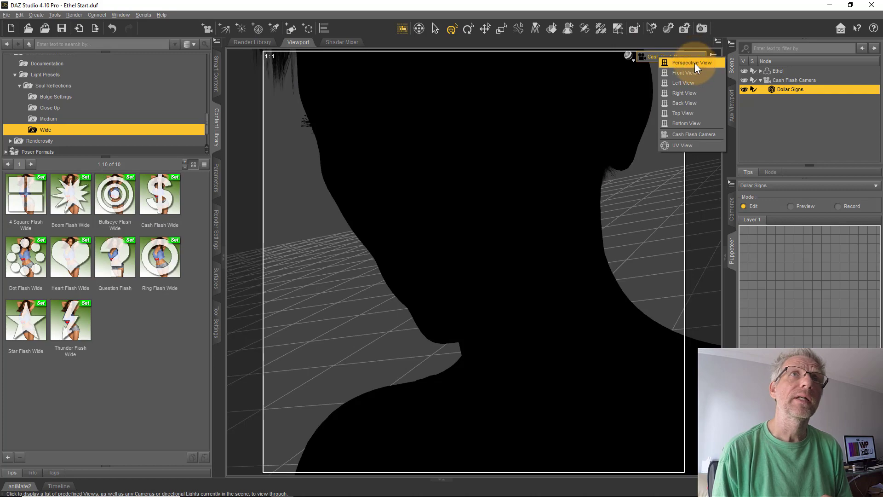
pyautogui.click(695, 63)
pyautogui.scroll(-6, 590, 169)
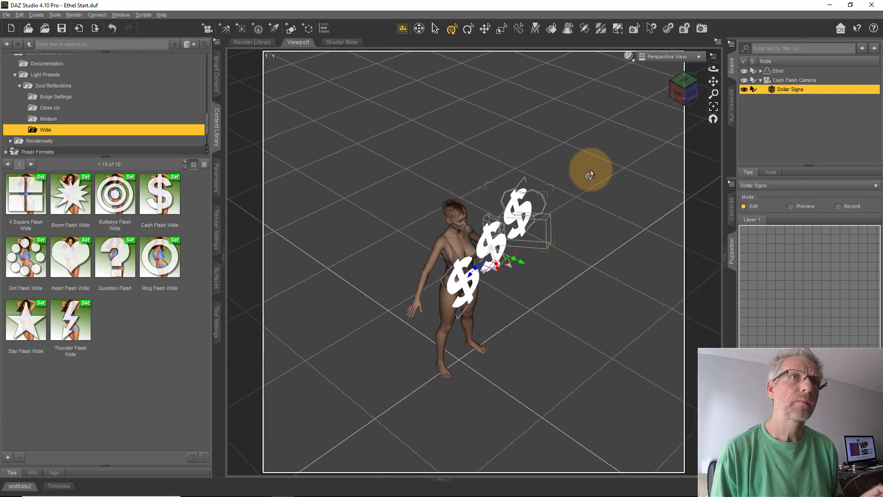
pyautogui.keyDown('alt'); pyautogui.moveTo(589, 170); pyautogui.dragTo(430, 246); pyautogui.keyUp('alt')
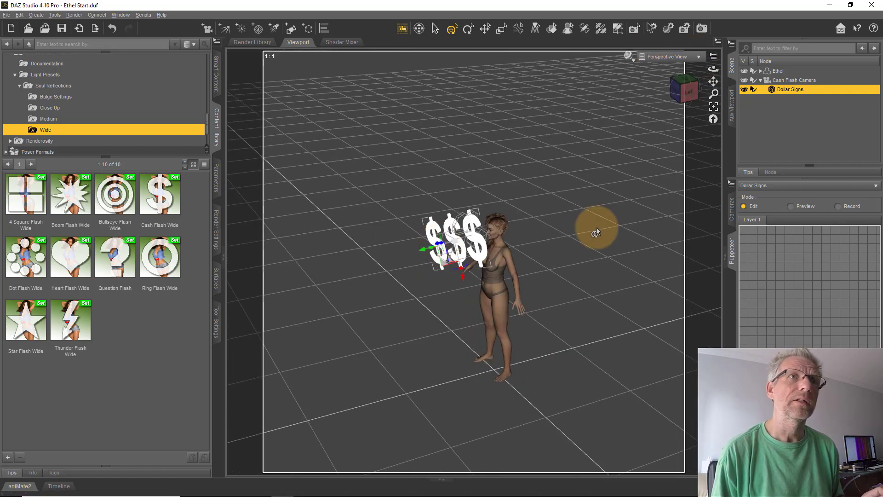
pyautogui.keyDown('alt'); pyautogui.moveTo(596, 233); pyautogui.dragTo(604, 207); pyautogui.keyUp('alt')
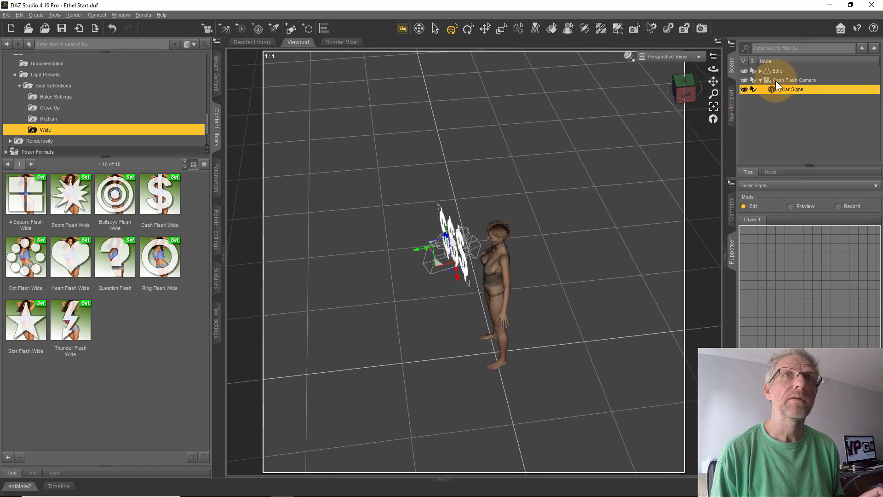
# - Add the Heart Flash Wide preset and, from the Soul Reflections Medium folder, the Boom Flash Medium preset to the scene
pyautogui.click(761, 80)
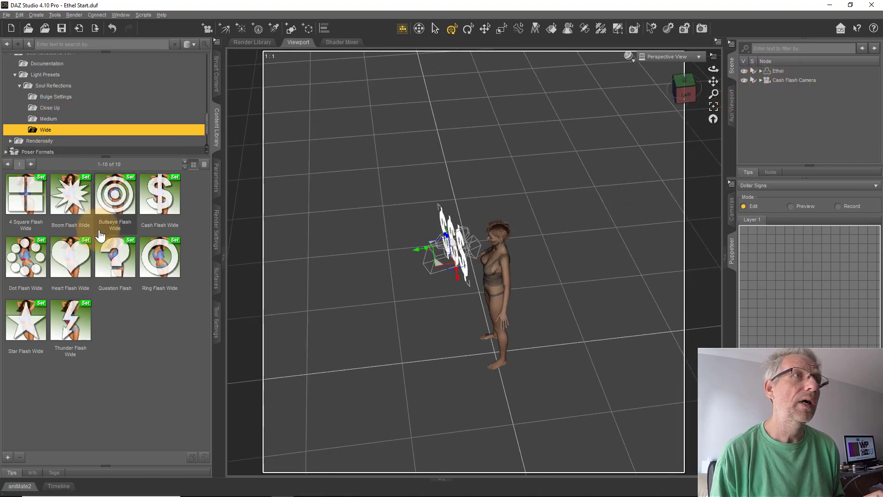
pyautogui.doubleClick(69, 263)
pyautogui.keyDown('alt'); pyautogui.moveTo(479, 298); pyautogui.dragTo(341, 259); pyautogui.keyUp('alt')
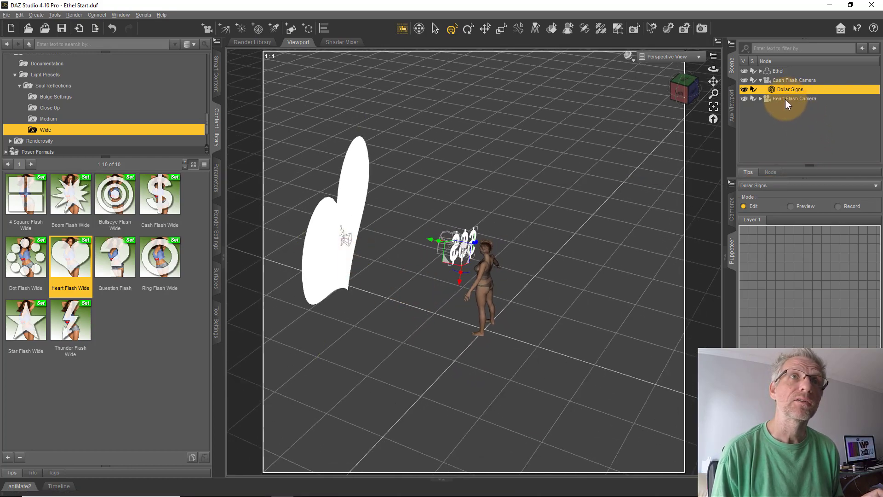
pyautogui.click(477, 246)
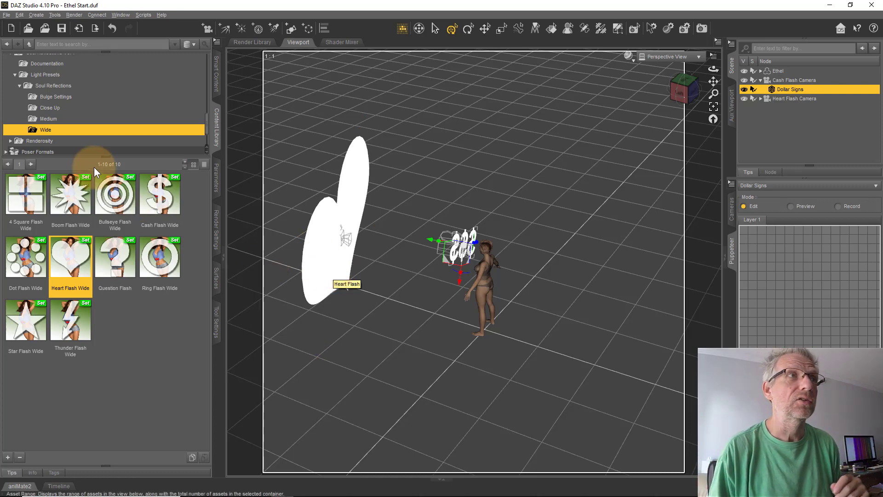
pyautogui.click(51, 119)
pyautogui.doubleClick(76, 196)
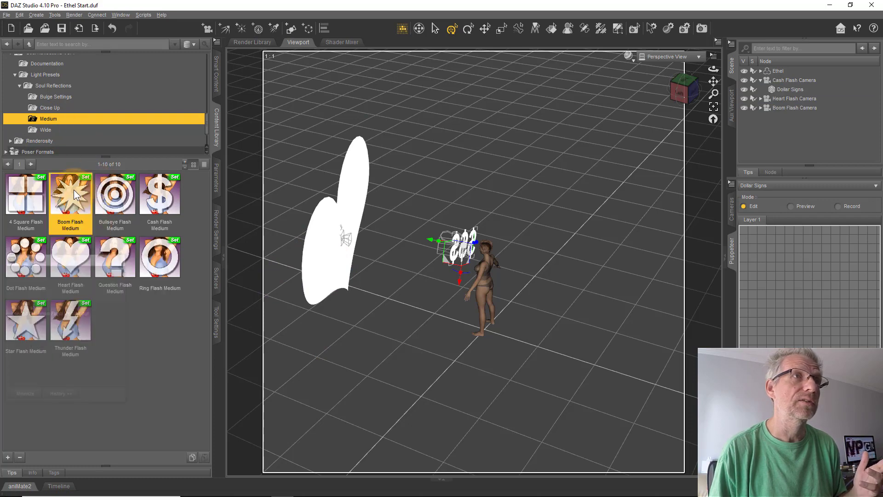